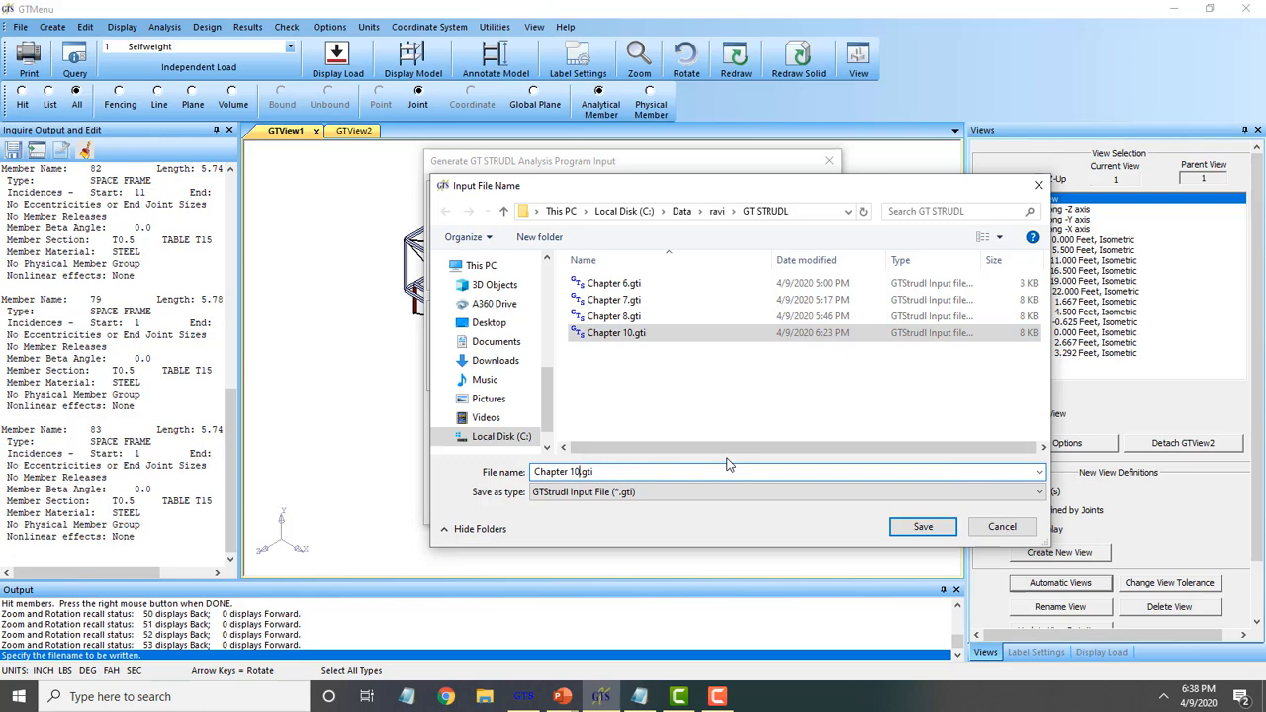
Save the generated analysis input file as Chapter 11.gti.
key("BackSpace")
type("1")
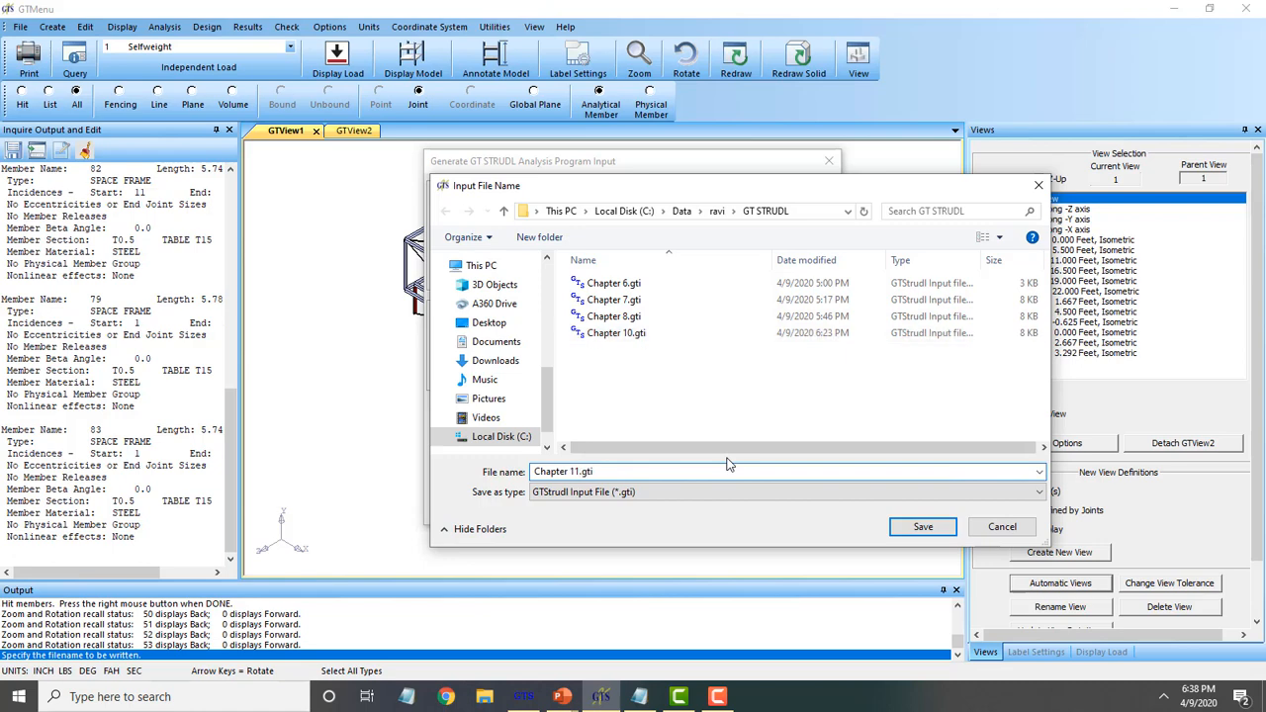
key("Return")
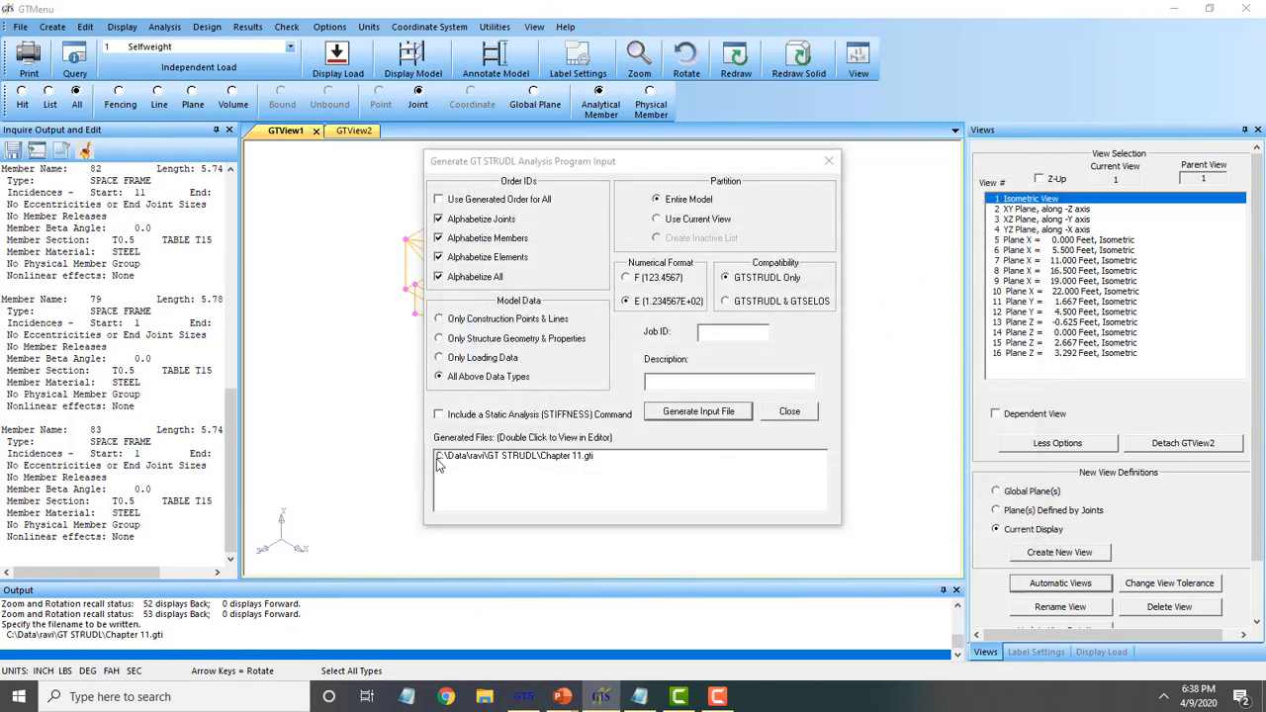
Examine the self weight command at the end of the generated Chapter 11.gti file, then close the file and the input generation dialog.
double_click(544, 457)
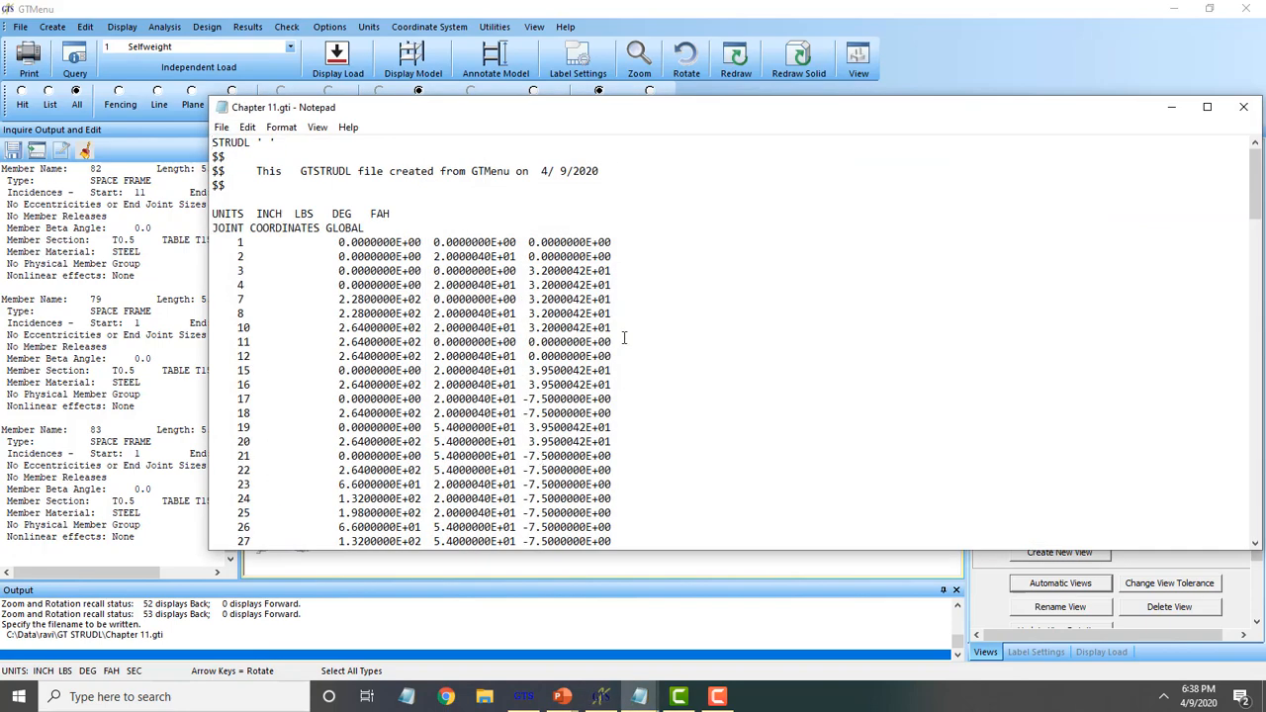
scroll(552, 415, "down", 20)
scroll(548, 420, "down", 10)
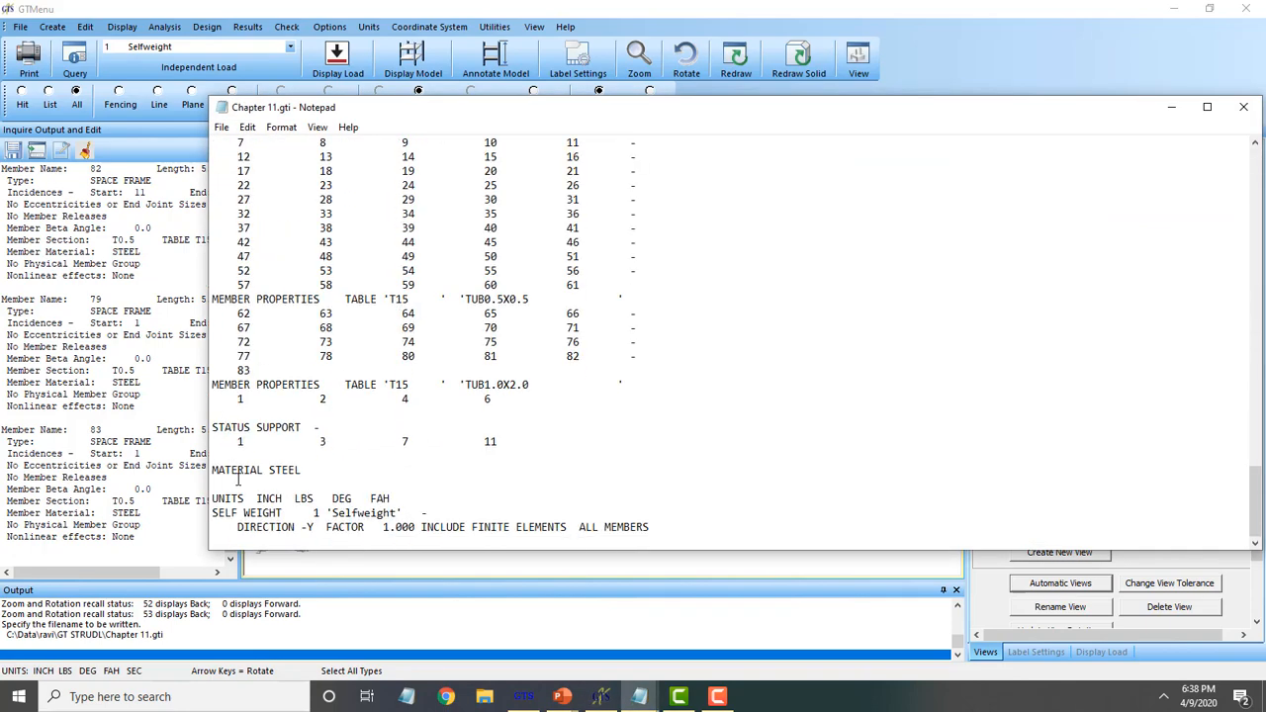
left_click(821, 544, "shift")
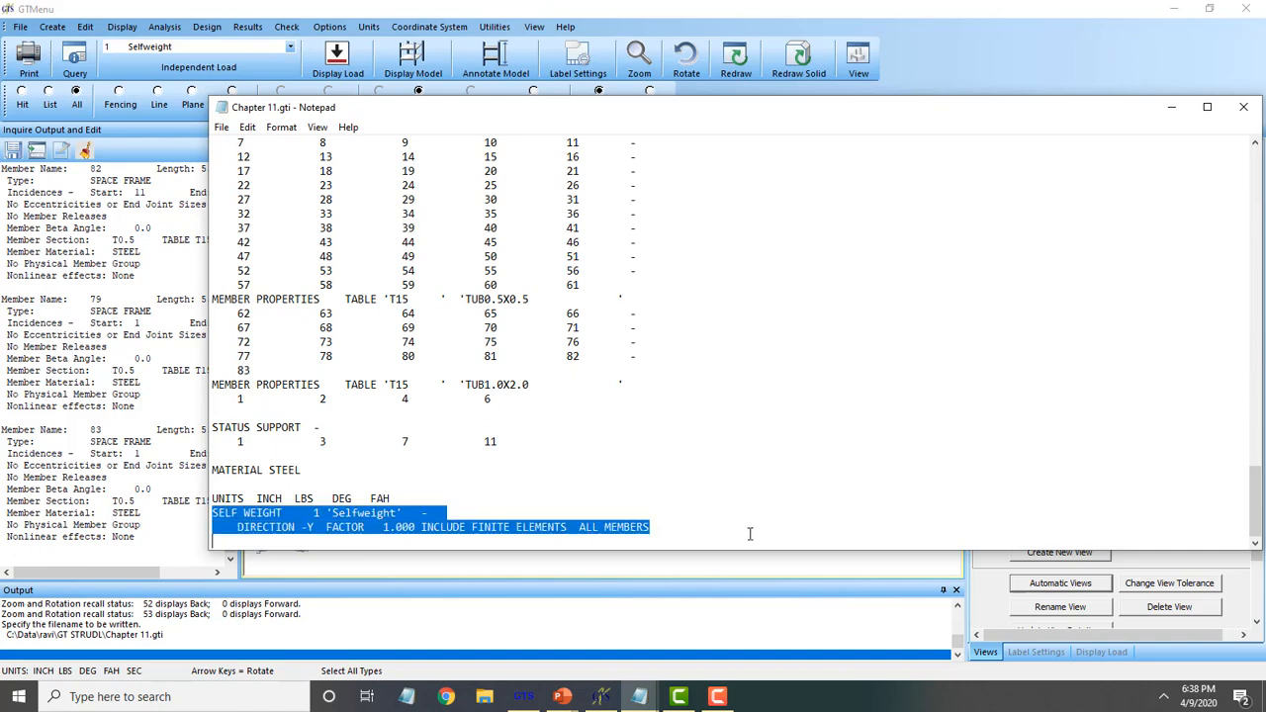
left_click(1243, 107)
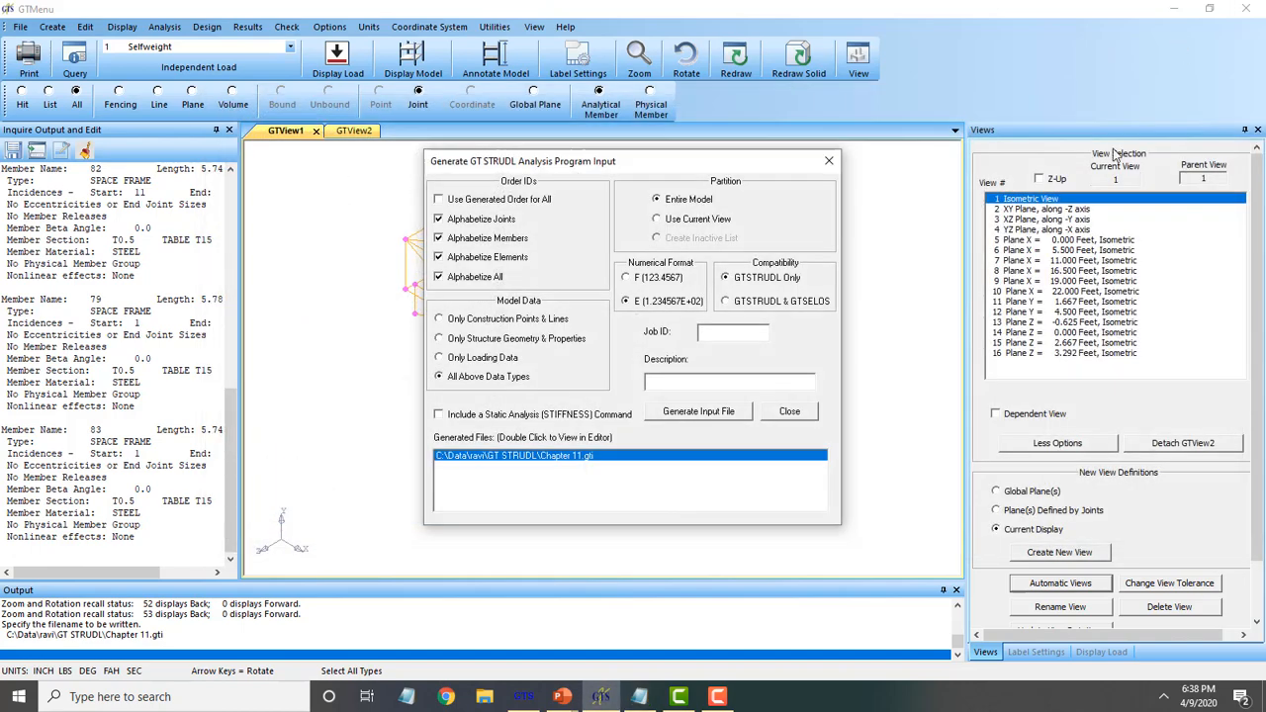
left_click(827, 162)
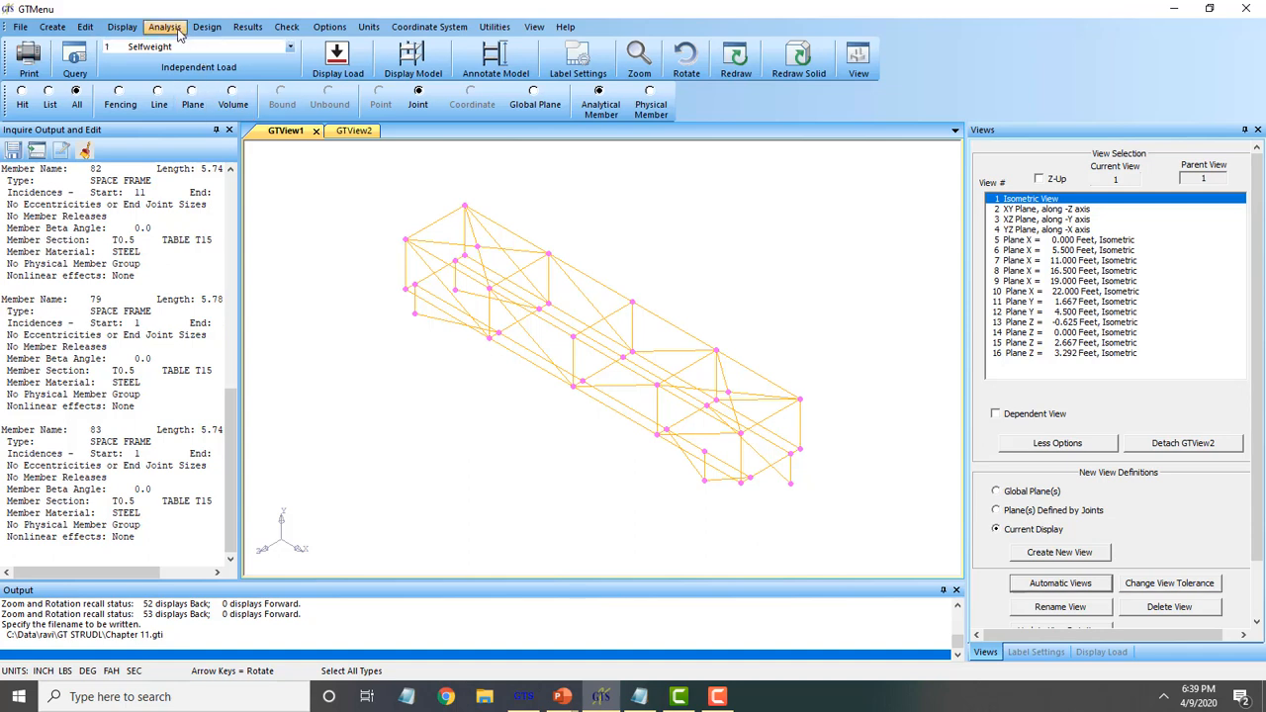
Create a new independent load case named 2 with the description Lateral Load.
left_click(59, 30)
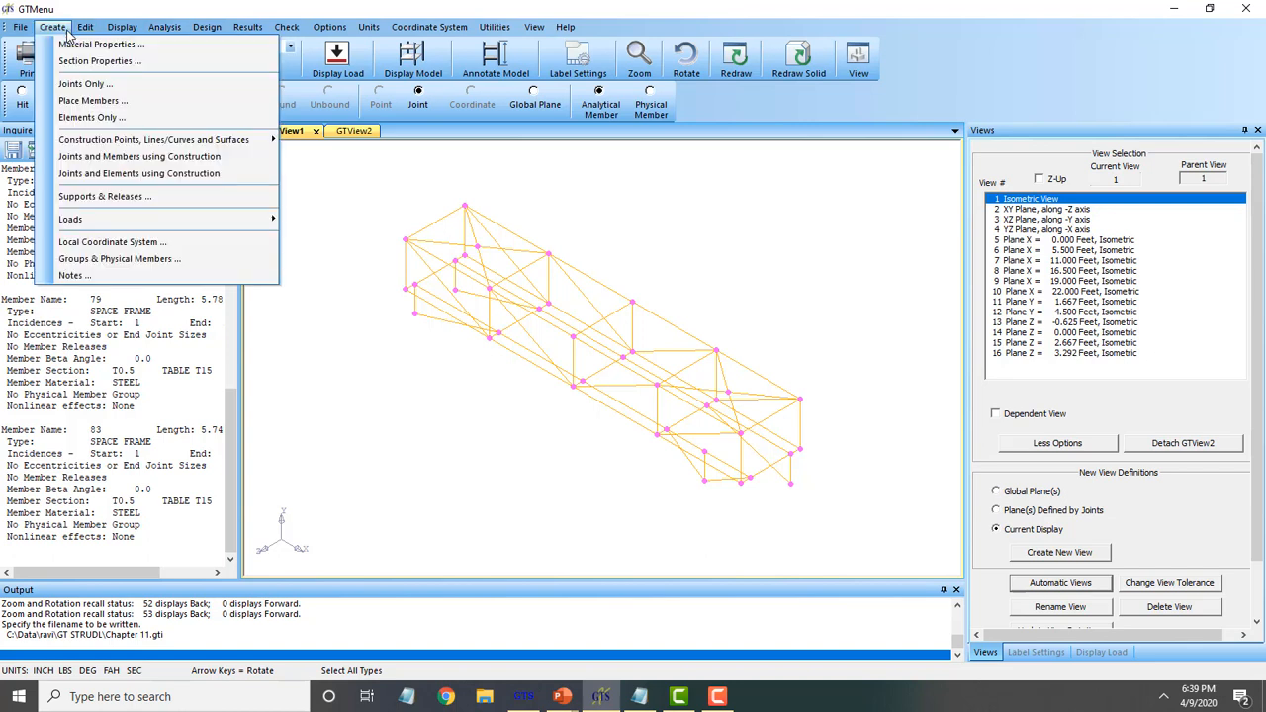
mouse_move(158, 218)
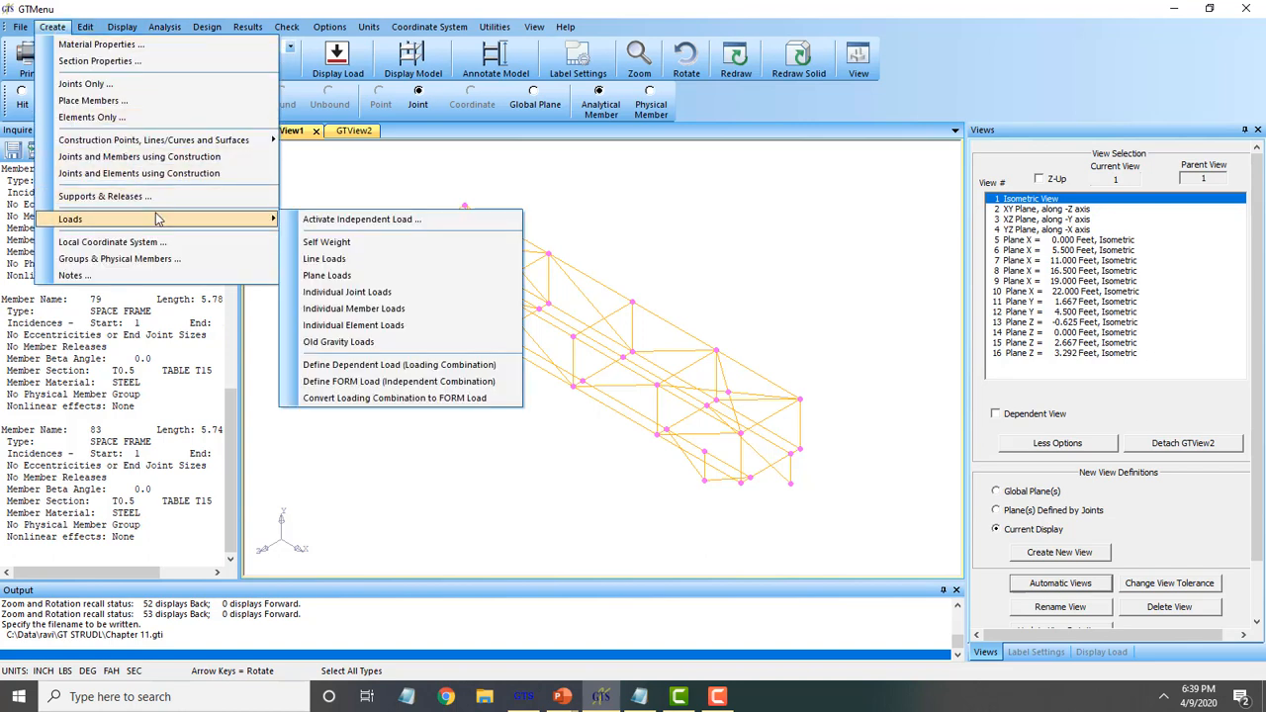
left_click(390, 221)
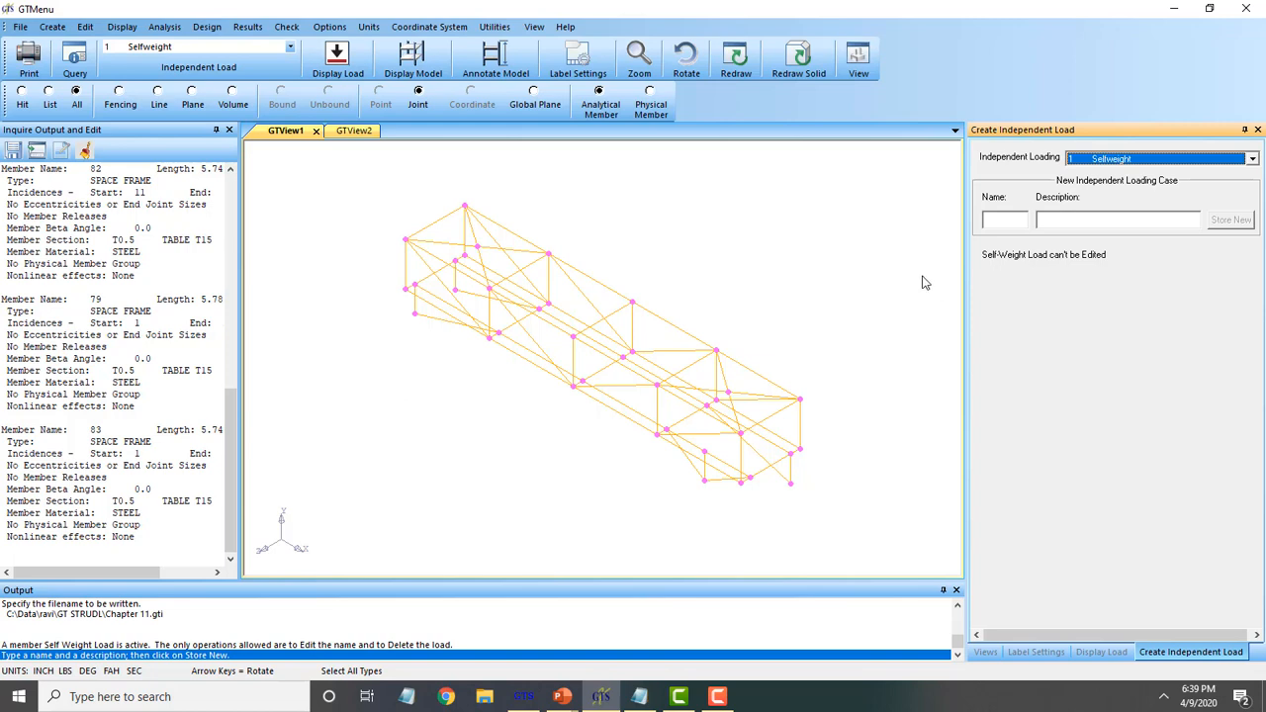
left_click(996, 221)
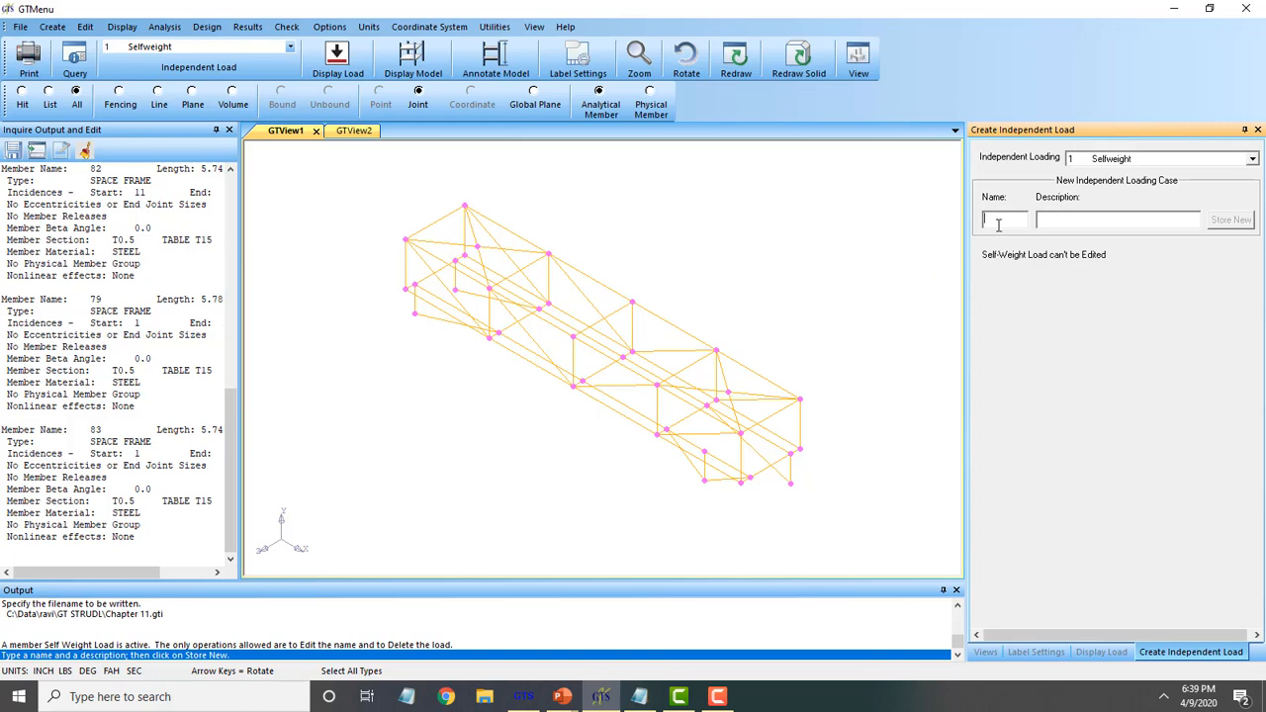
type("2")
left_click(1054, 221)
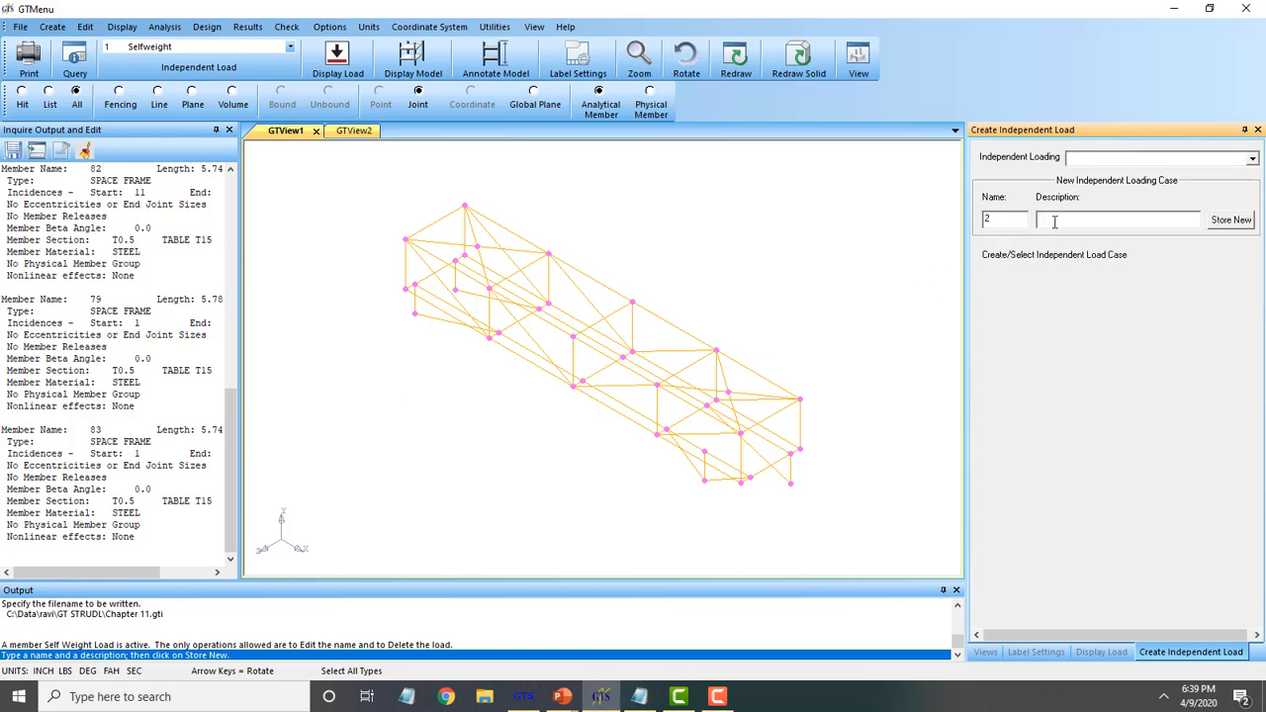
type("Lateral Load")
left_click(1233, 220)
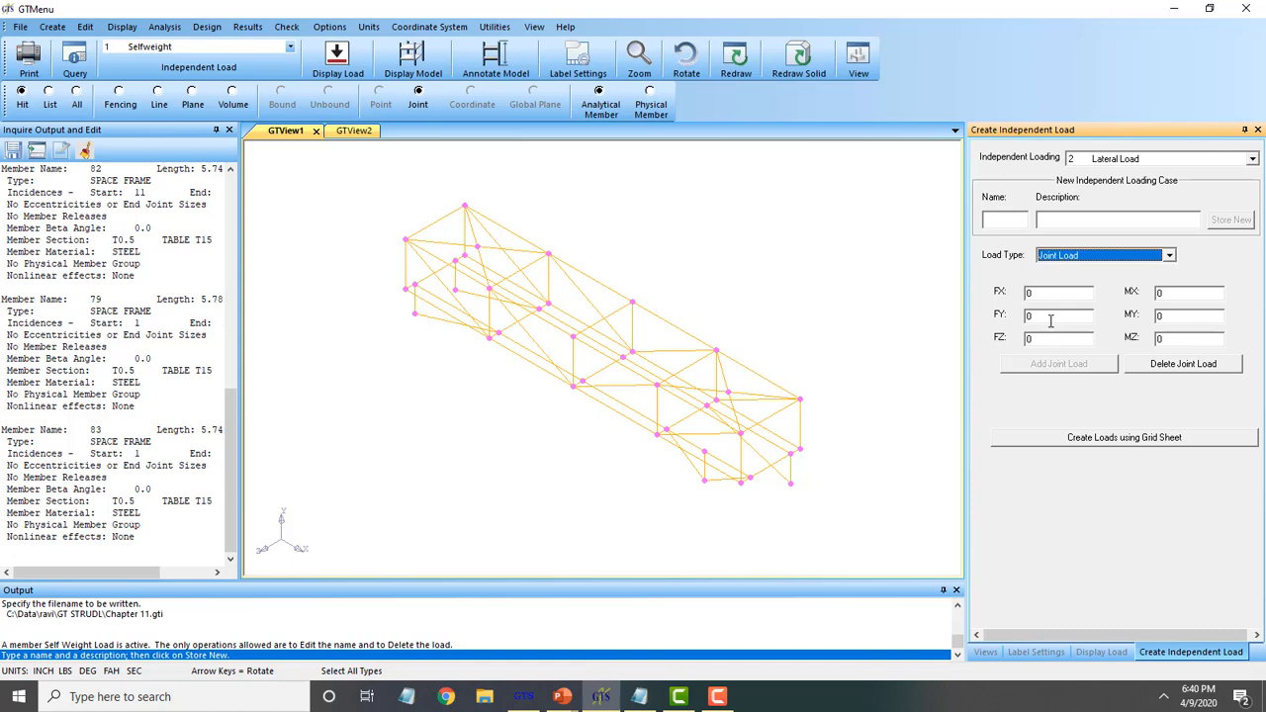
Configure a uniform member load in the Force Y direction for the Lateral Load case.
left_click(1075, 259)
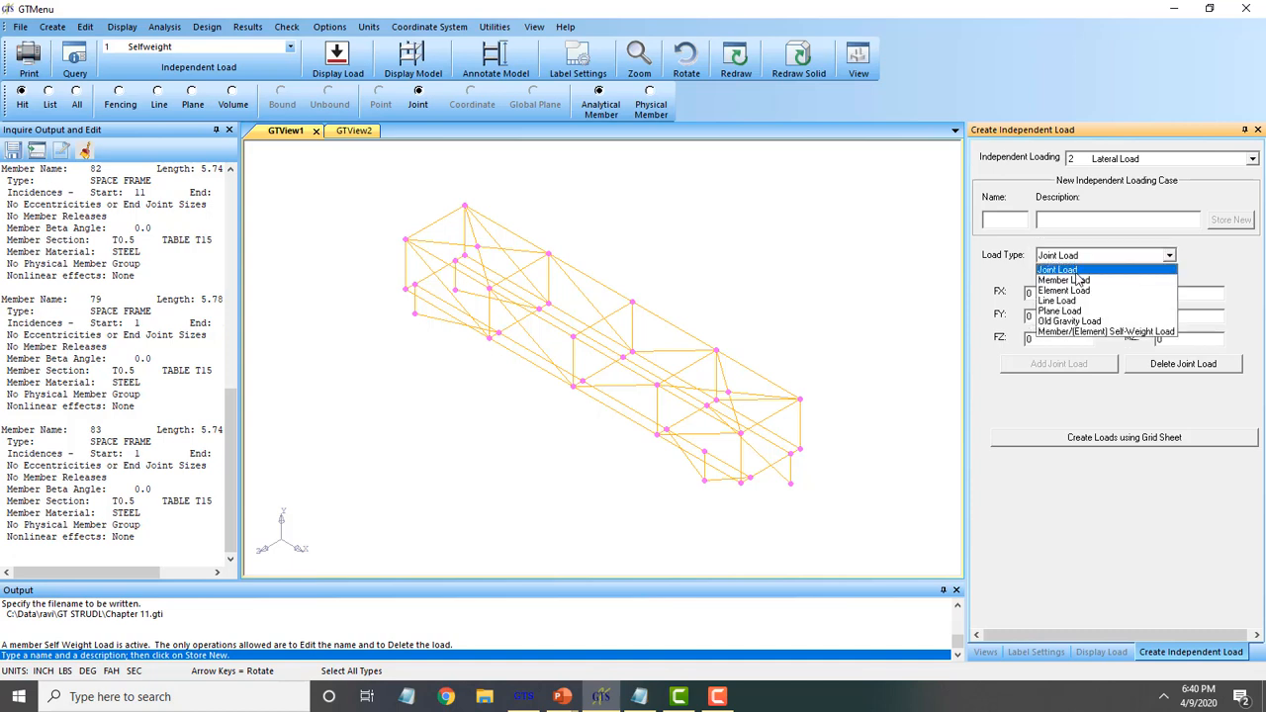
left_click(1079, 282)
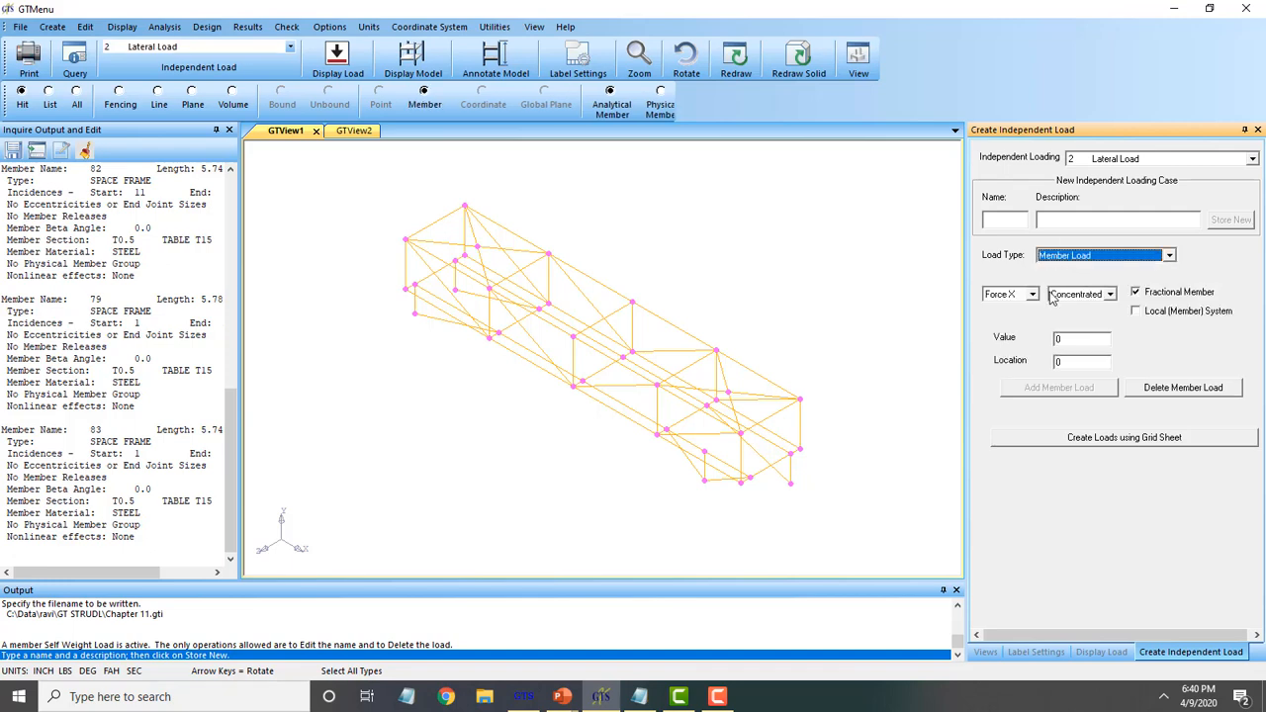
left_click(1032, 295)
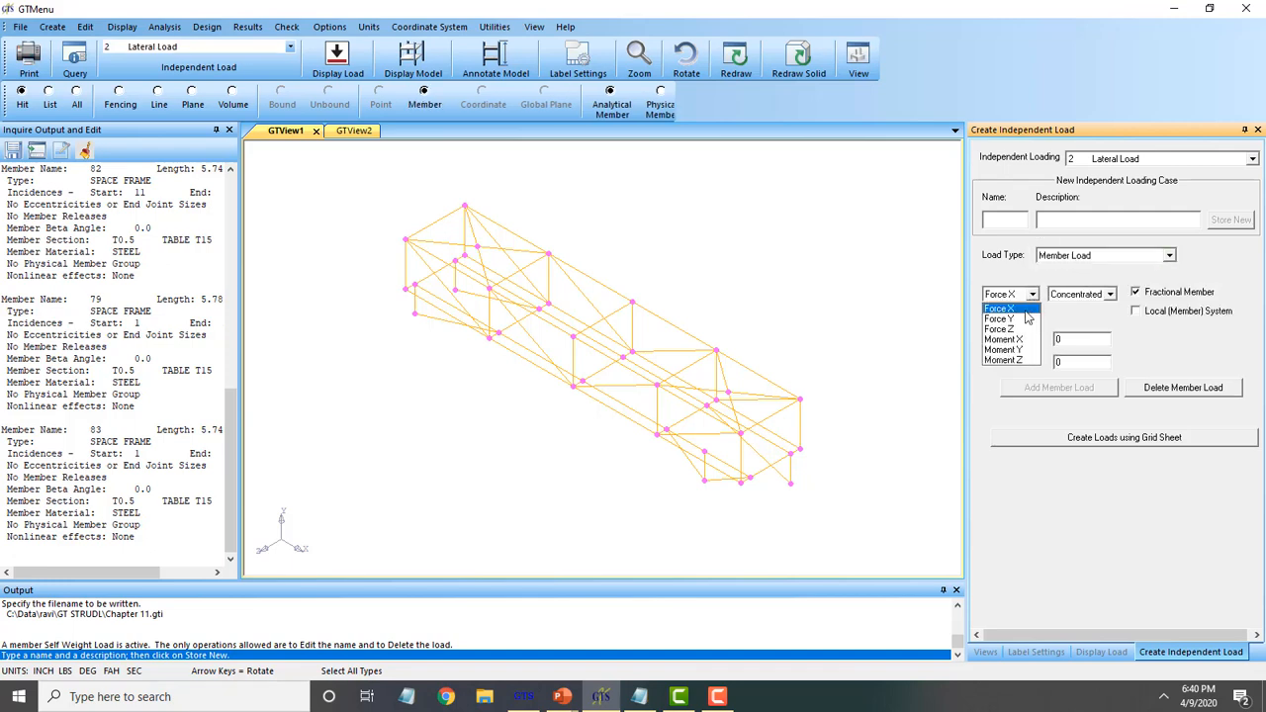
left_click(1025, 318)
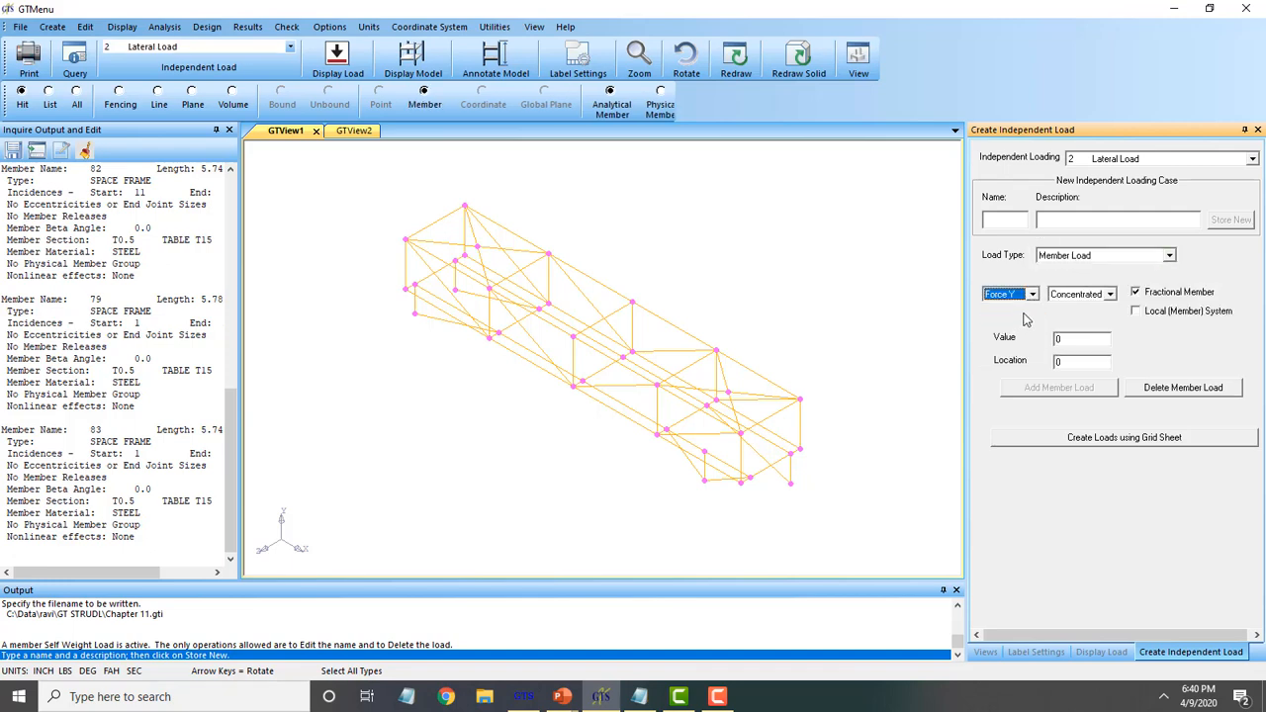
left_click(1083, 295)
left_click(1082, 320)
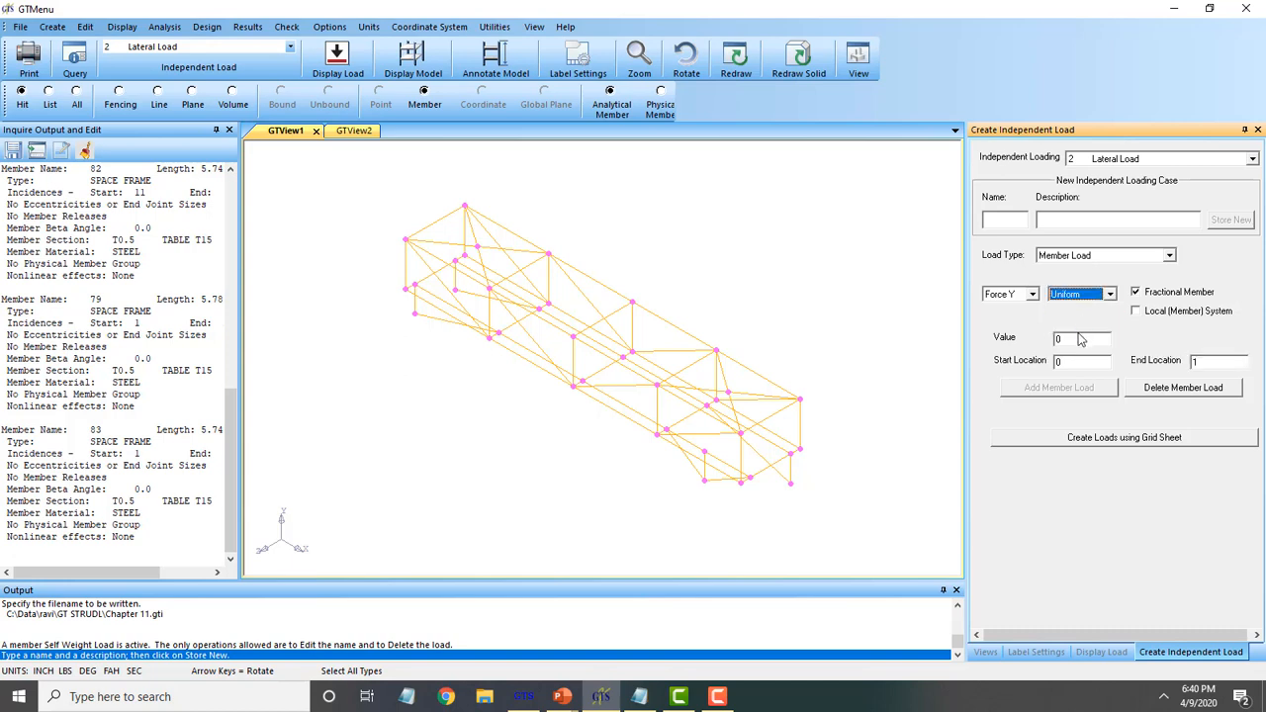
Apply the uniform Force Y load of -0.0341 to member 15, the third-bay member of the rear bottom chord.
left_click(1057, 339)
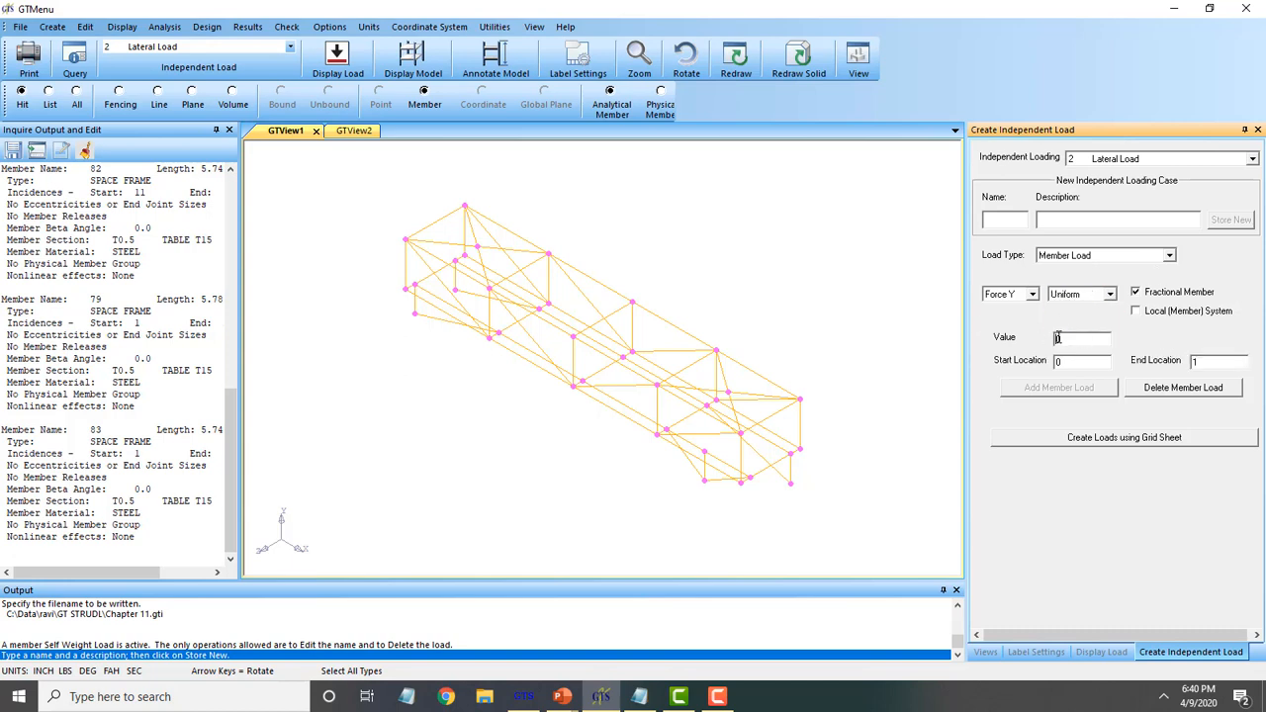
type("-0.0341")
left_click(1109, 358)
left_click(1093, 389)
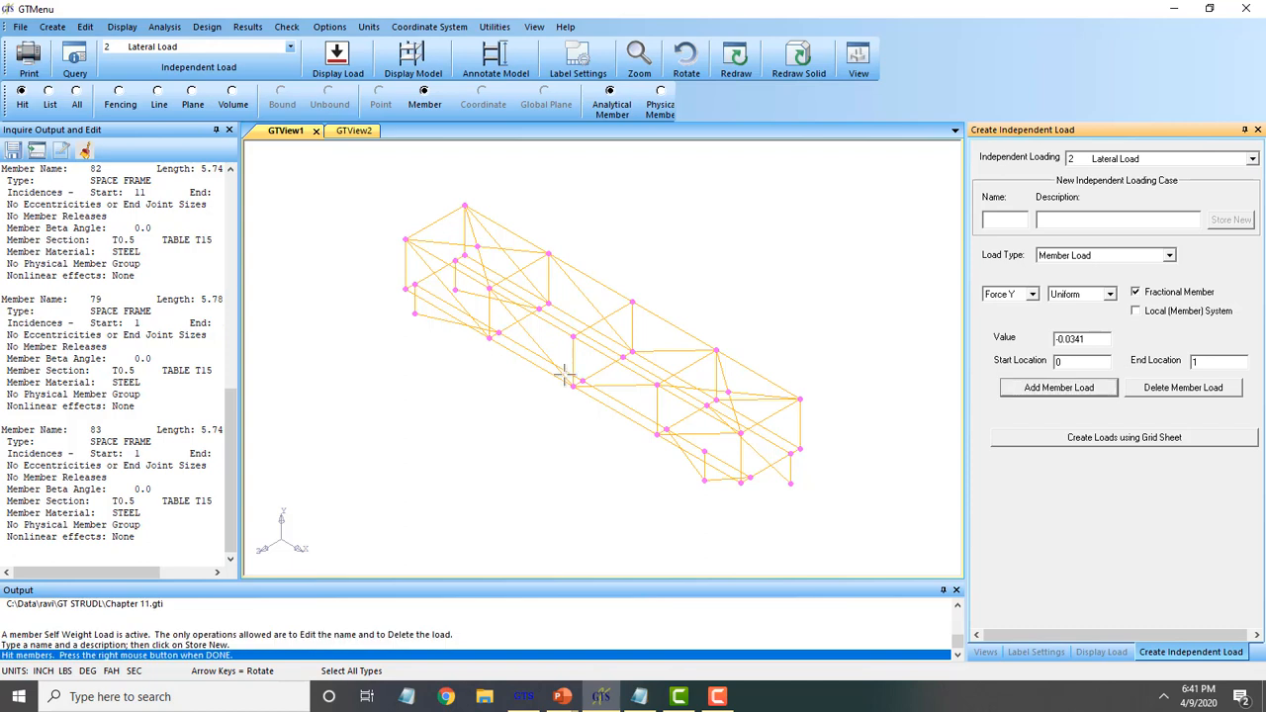
left_click(659, 366)
right_click(752, 286)
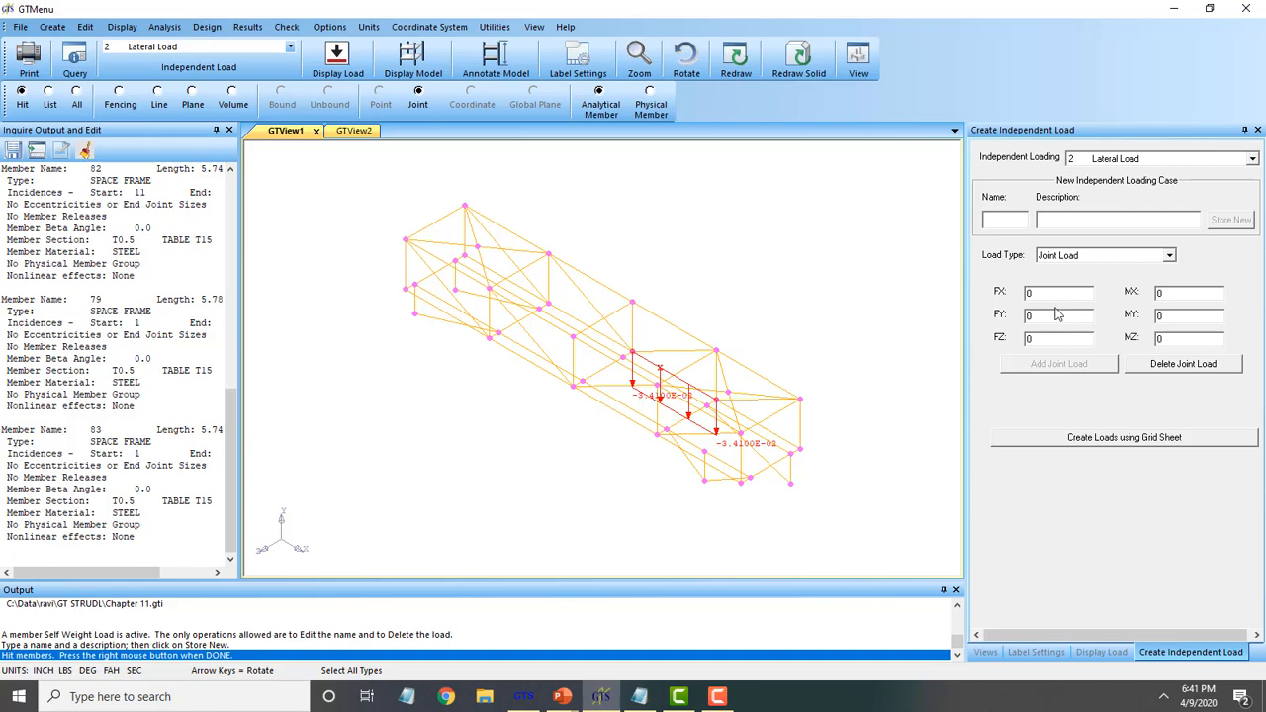
left_click(1088, 262)
left_click(1078, 269)
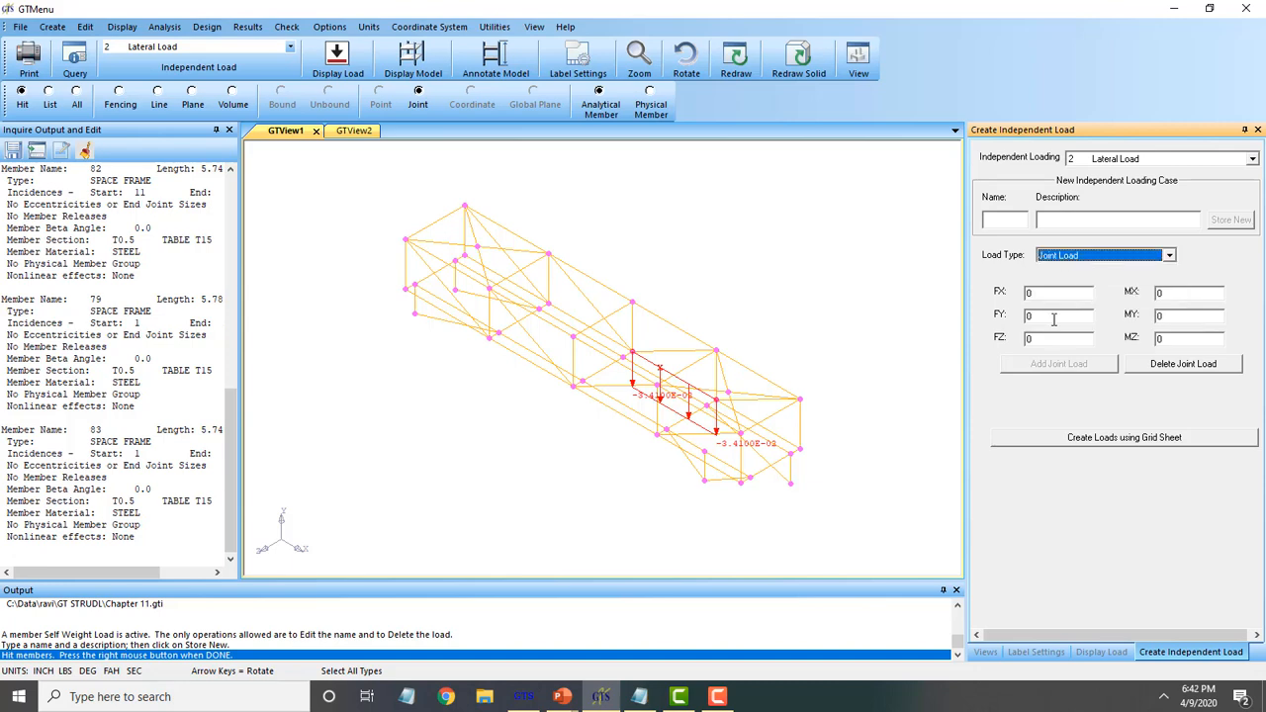
left_click(1058, 338)
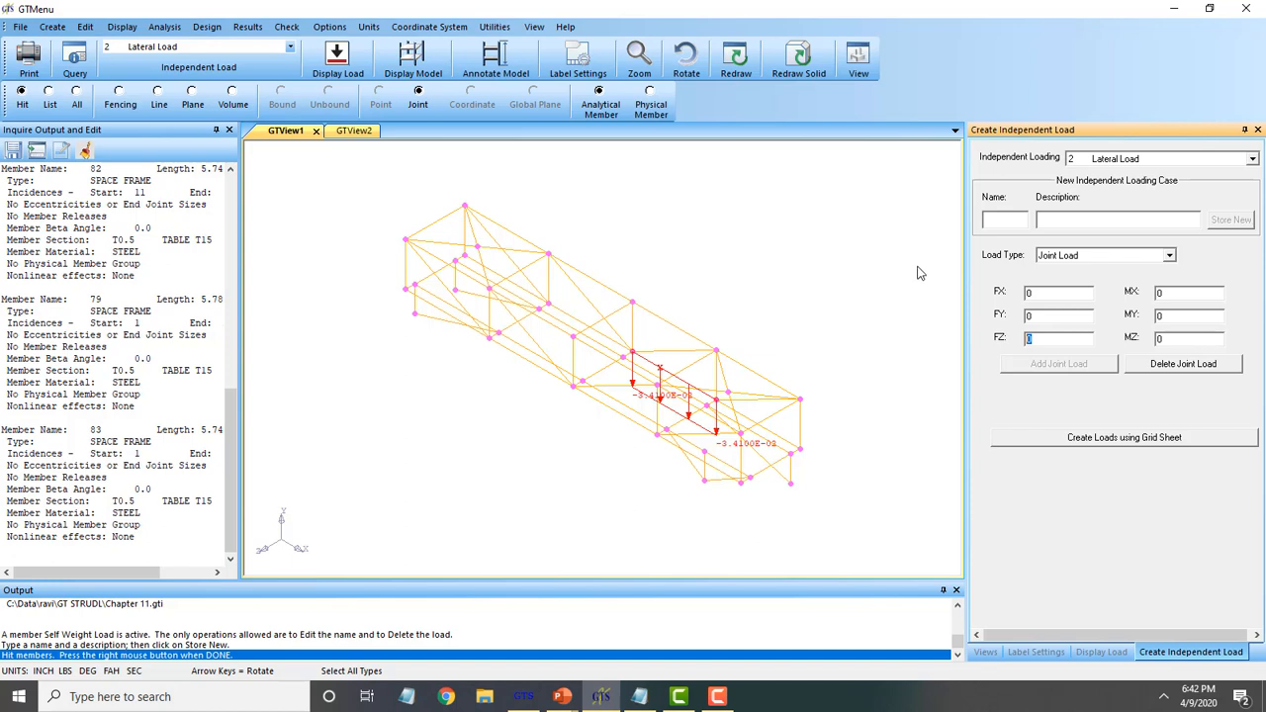
Configure a concentrated member load in the Force Z direction for the Lateral Load case.
left_click(1083, 257)
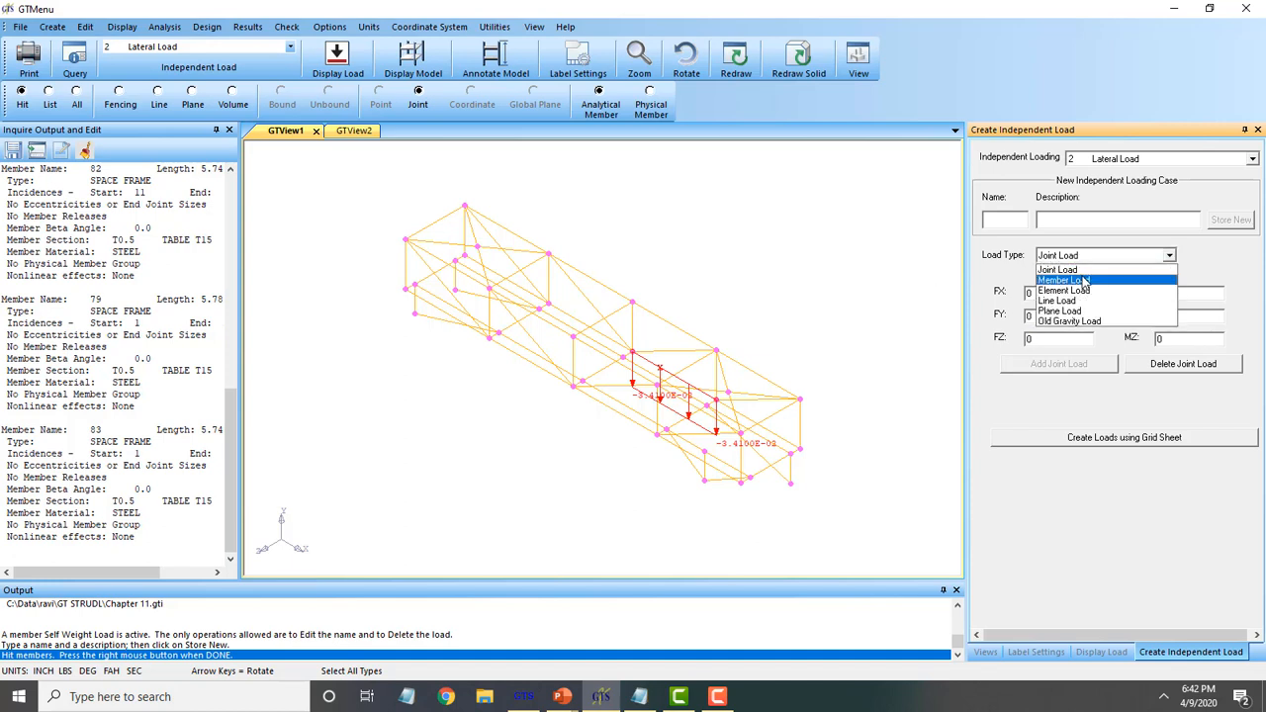
left_click(1067, 280)
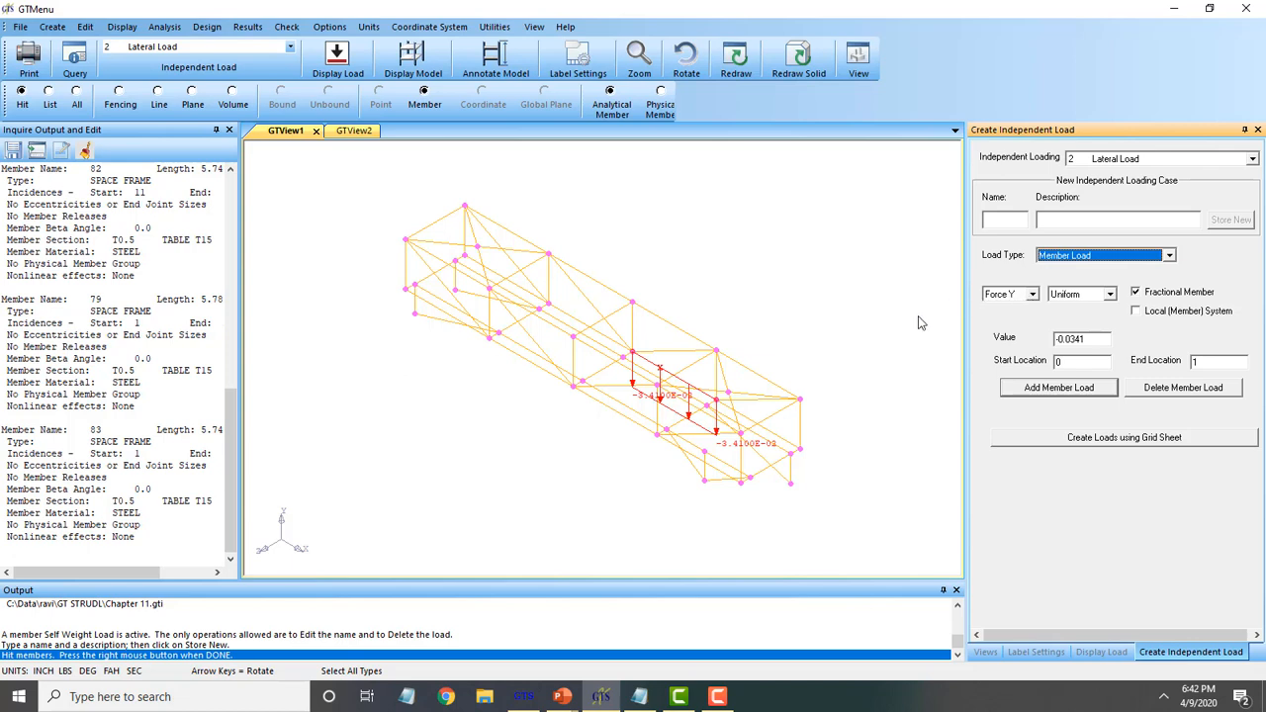
left_click(1008, 294)
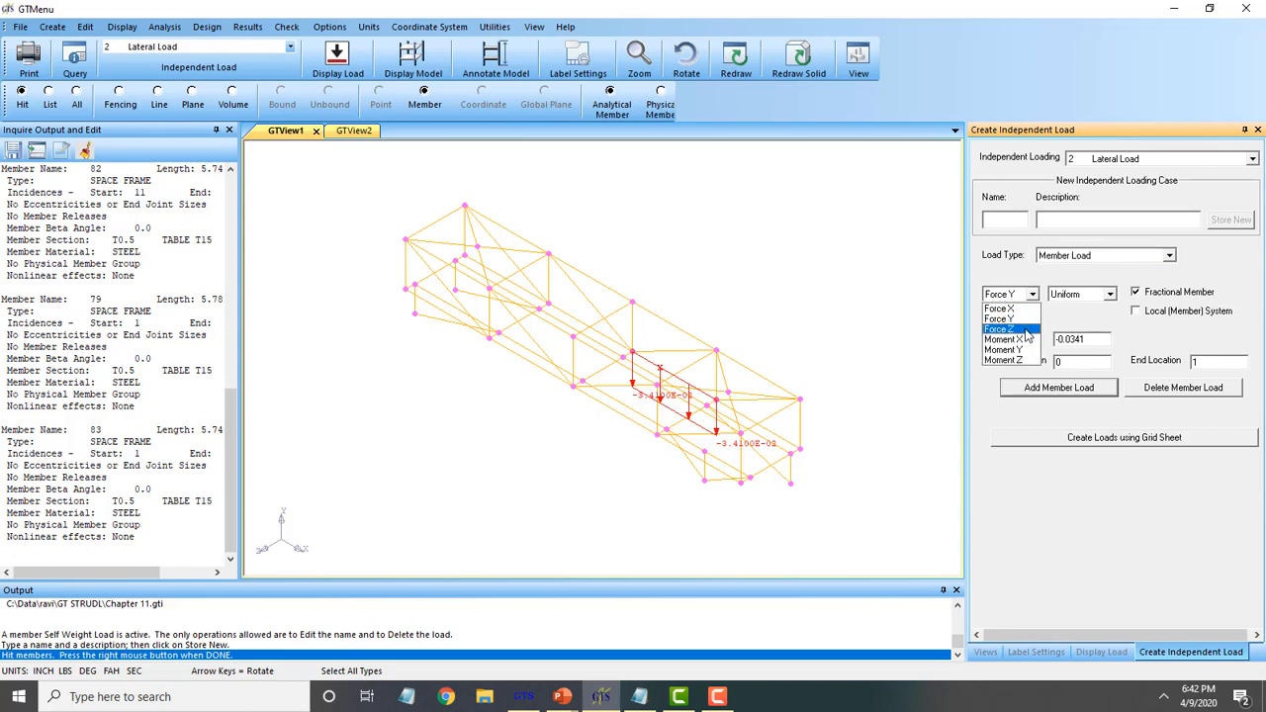
left_click(1025, 329)
left_click(1072, 296)
left_click(1068, 317)
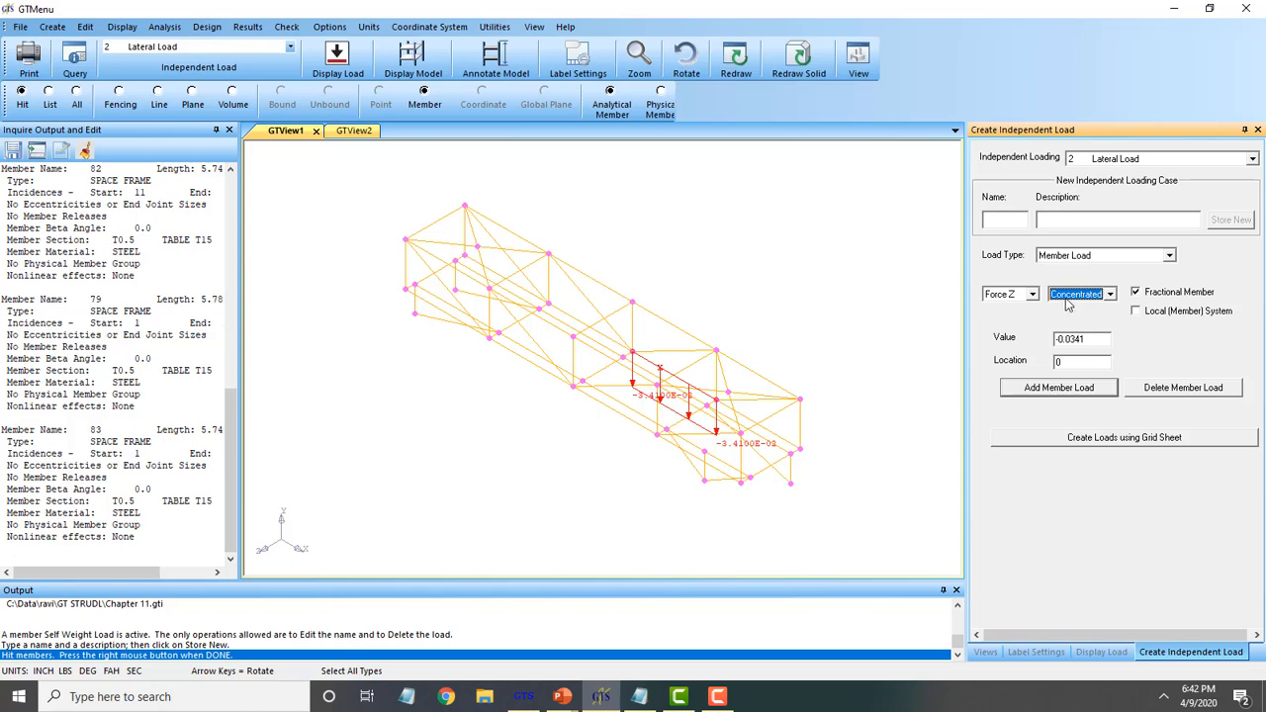
Apply the concentrated Force Z load of 0.0341 at fractional location 0.5 to the front bottom chord's third-bay member and review the loads in the grid sheet.
left_click(1094, 341)
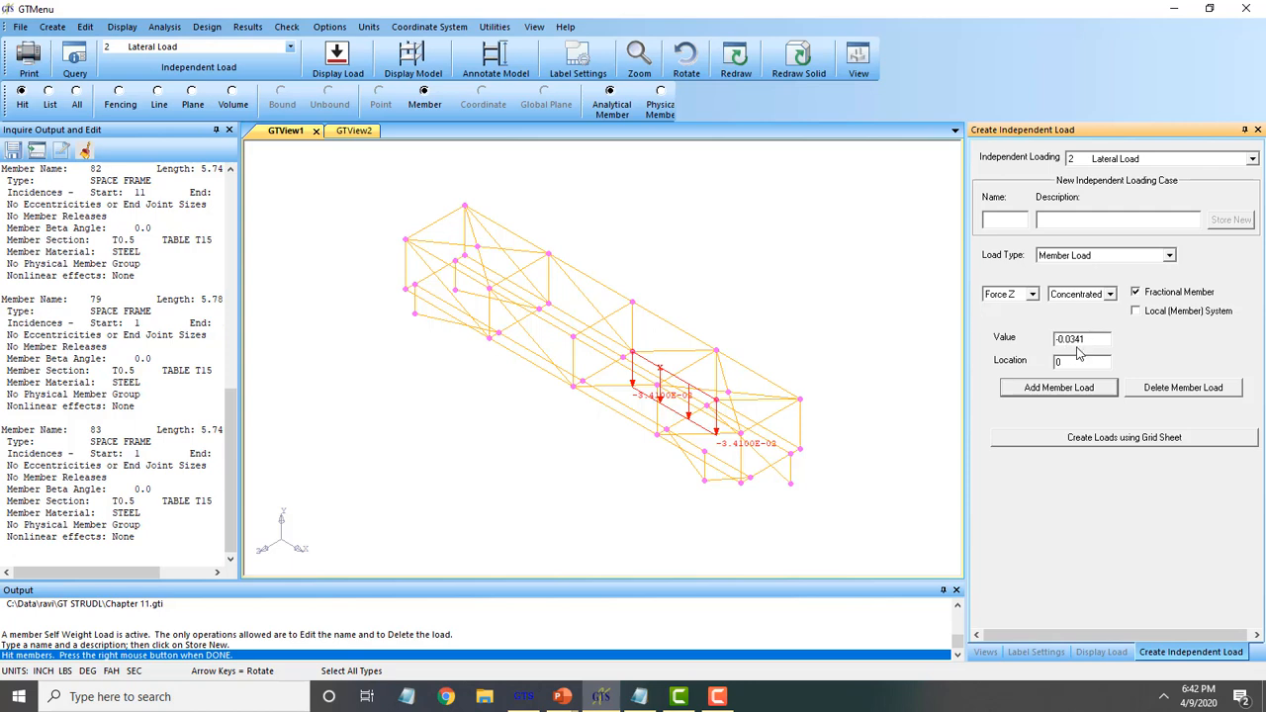
key("Delete")
left_click(1073, 361)
type(".5")
left_click(1051, 392)
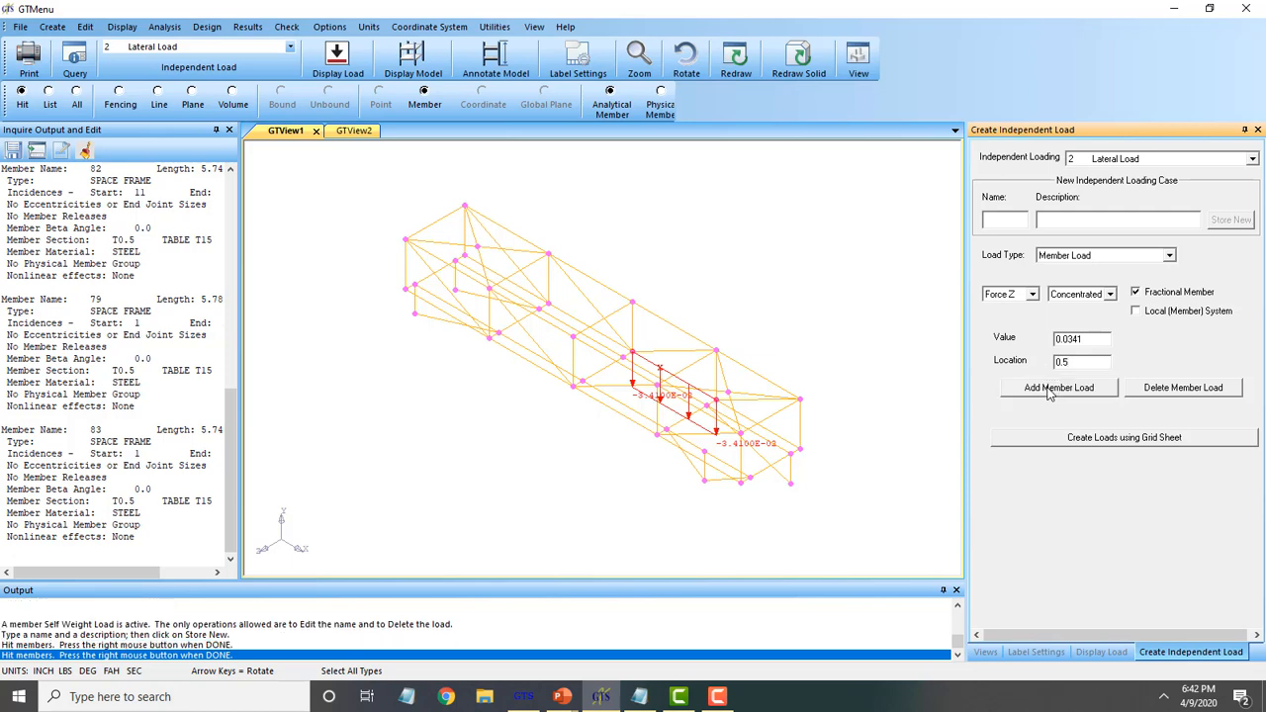
left_click(610, 413)
right_click(488, 408)
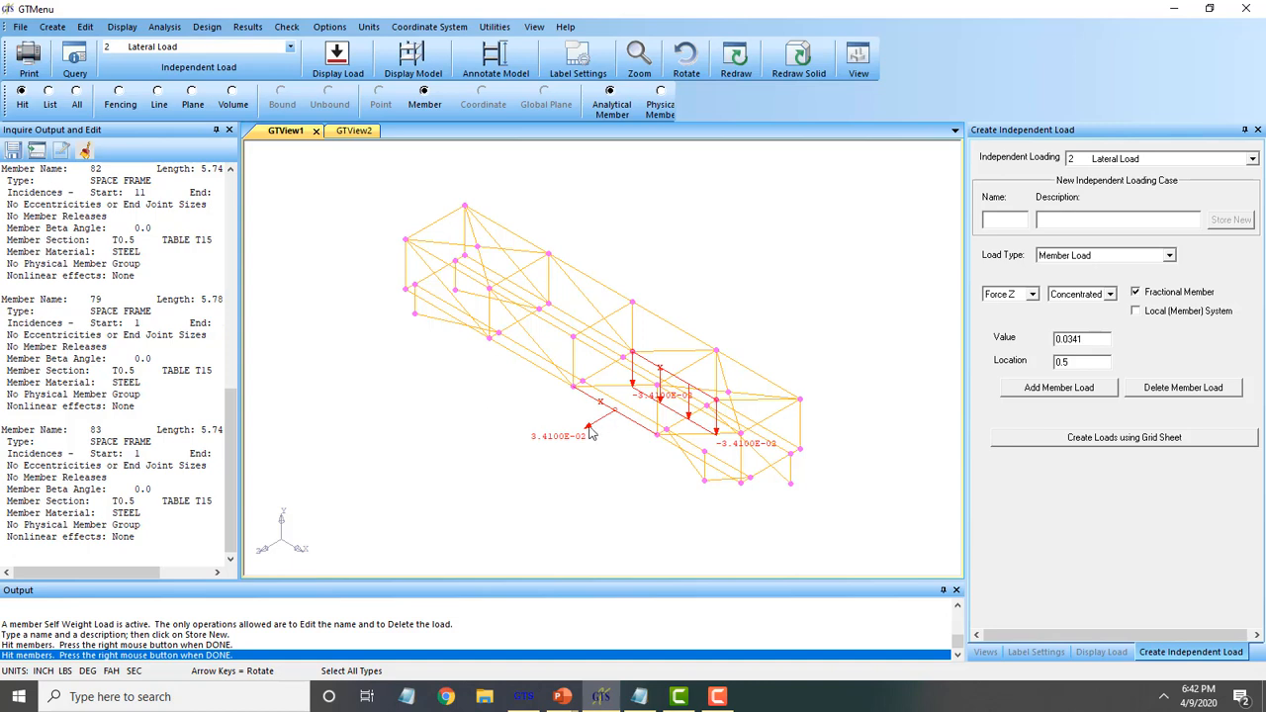
left_click(1129, 444)
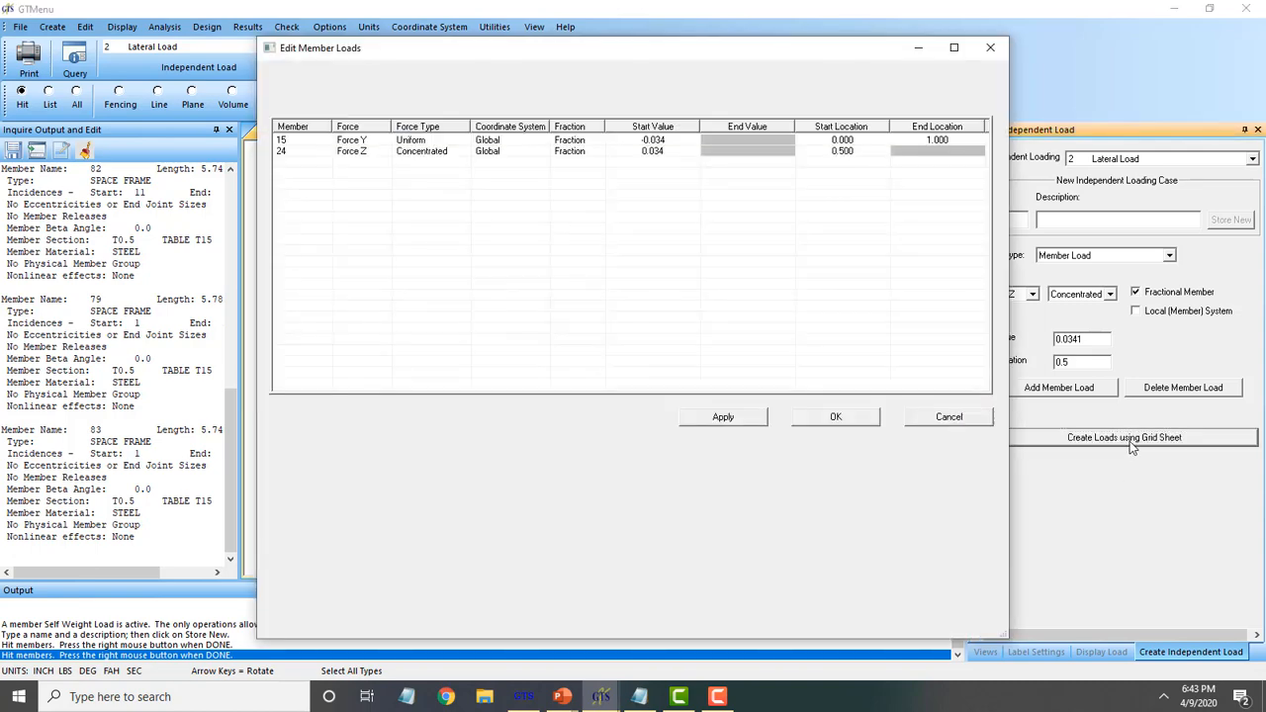
left_click(947, 417)
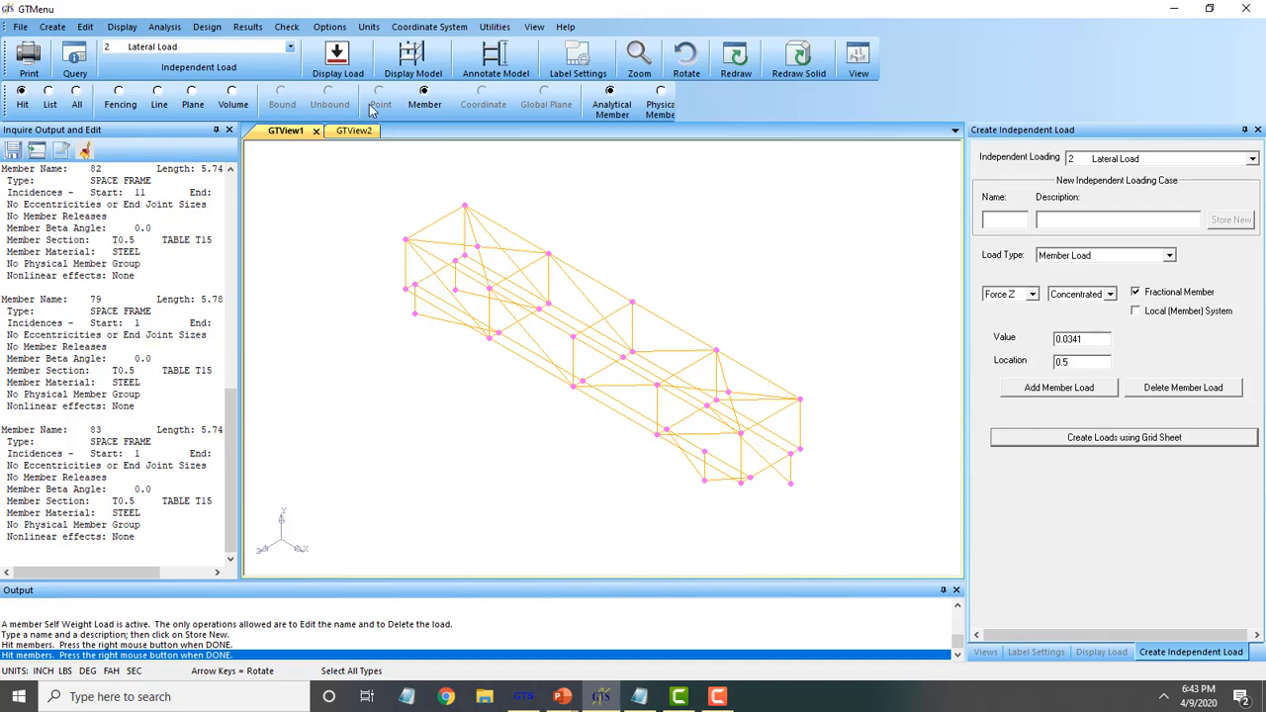
Create a new independent load case named 3 with the description Vertical Load.
left_click(1012, 225)
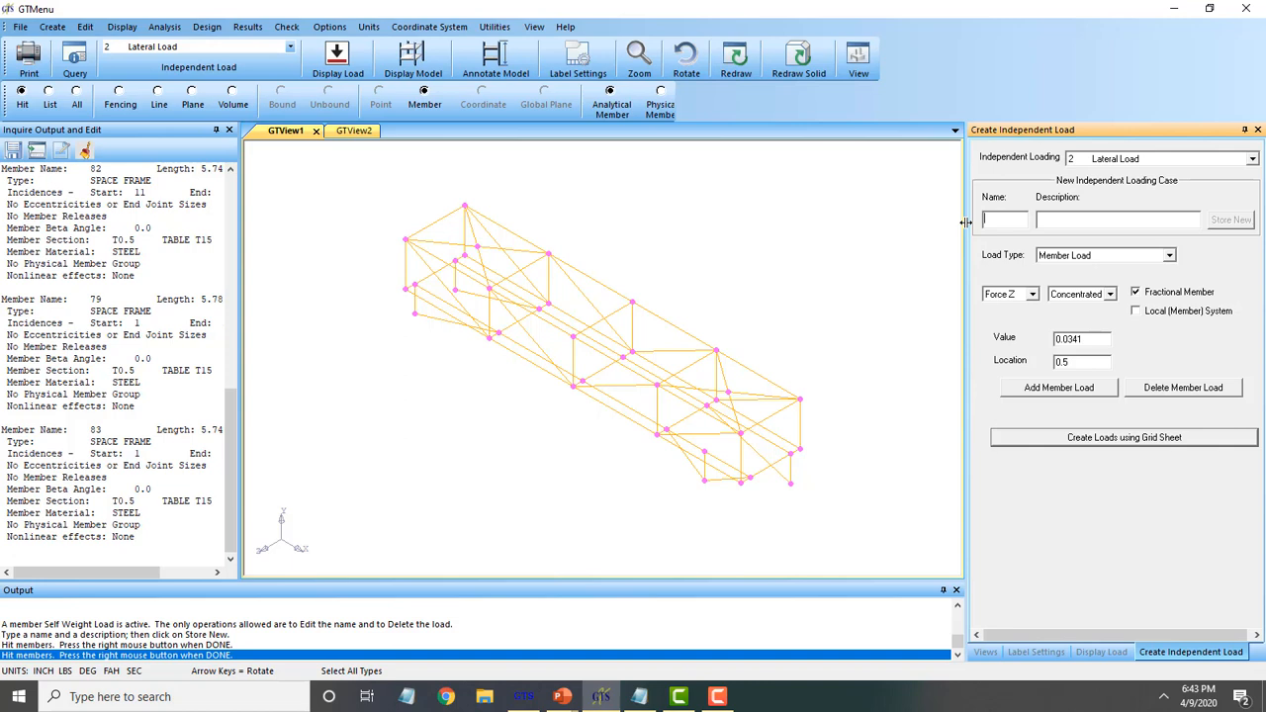
type("3")
left_click(1063, 222)
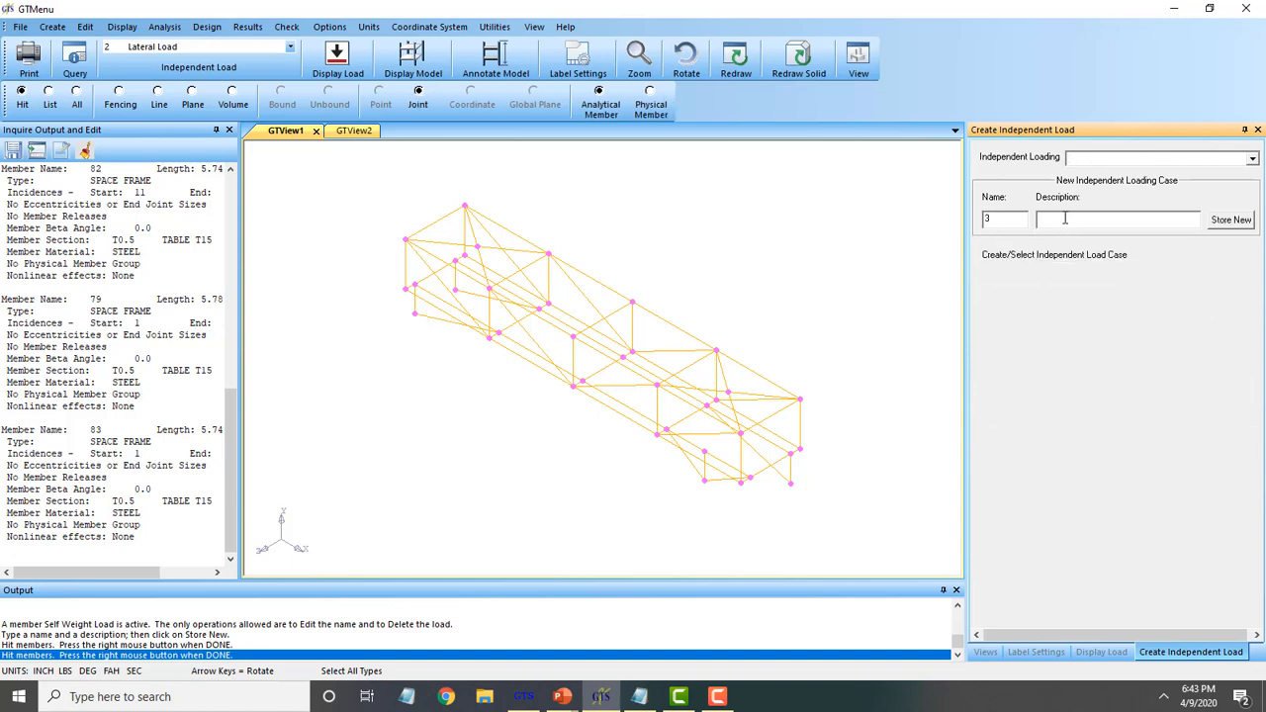
type("Vertical Load")
left_click(1242, 224)
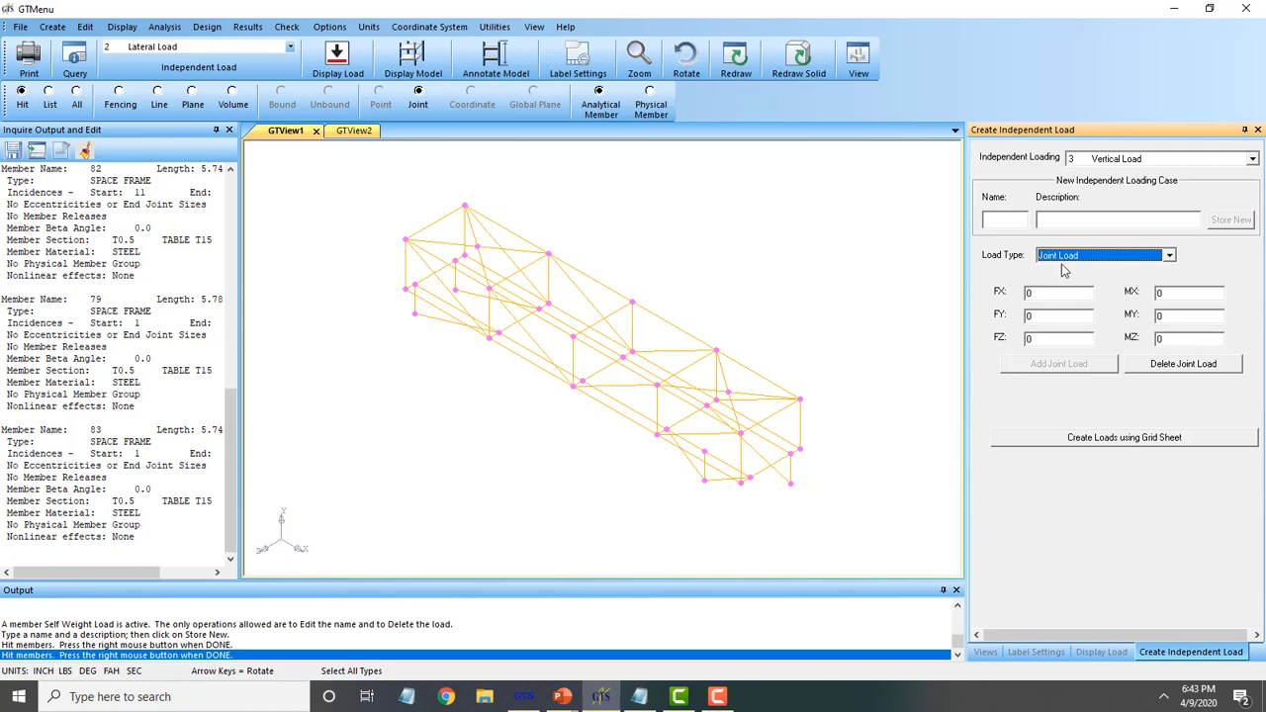
Configure a uniform member load in the Force Y direction for the Vertical Load case.
left_click(1062, 261)
left_click(1080, 282)
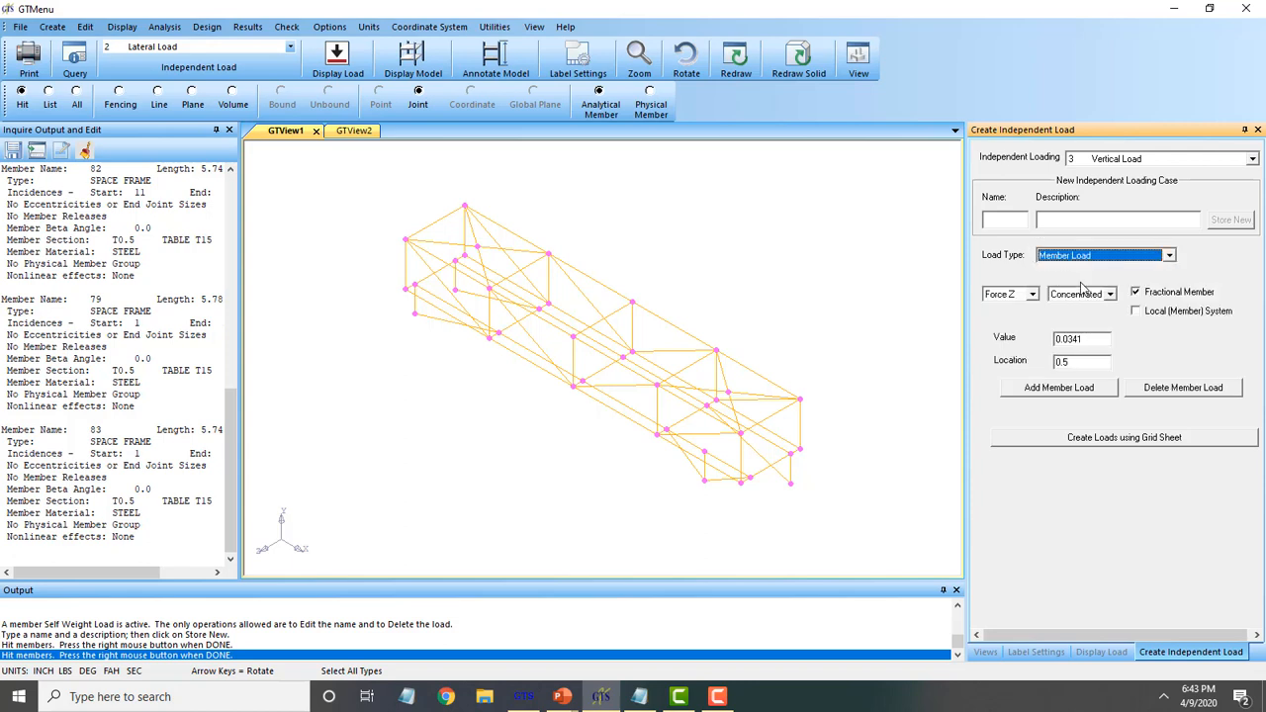
left_click(1026, 295)
left_click(1023, 318)
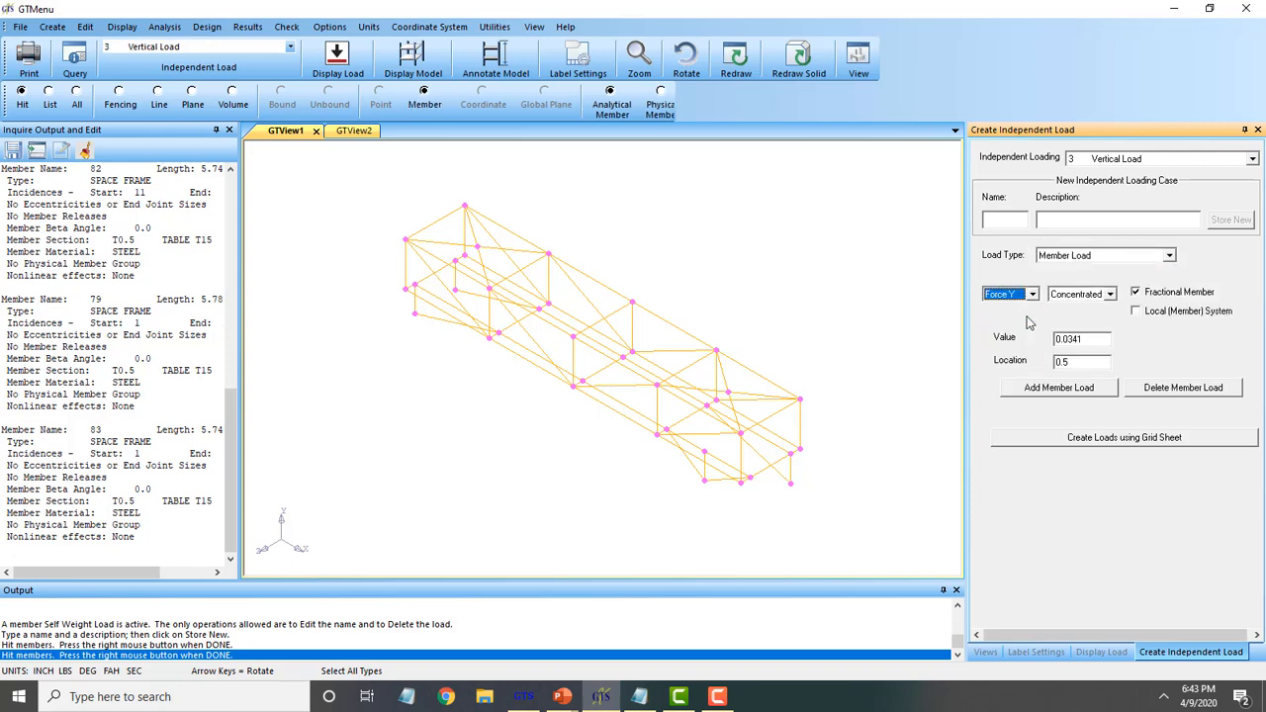
left_click(1088, 295)
left_click(1086, 319)
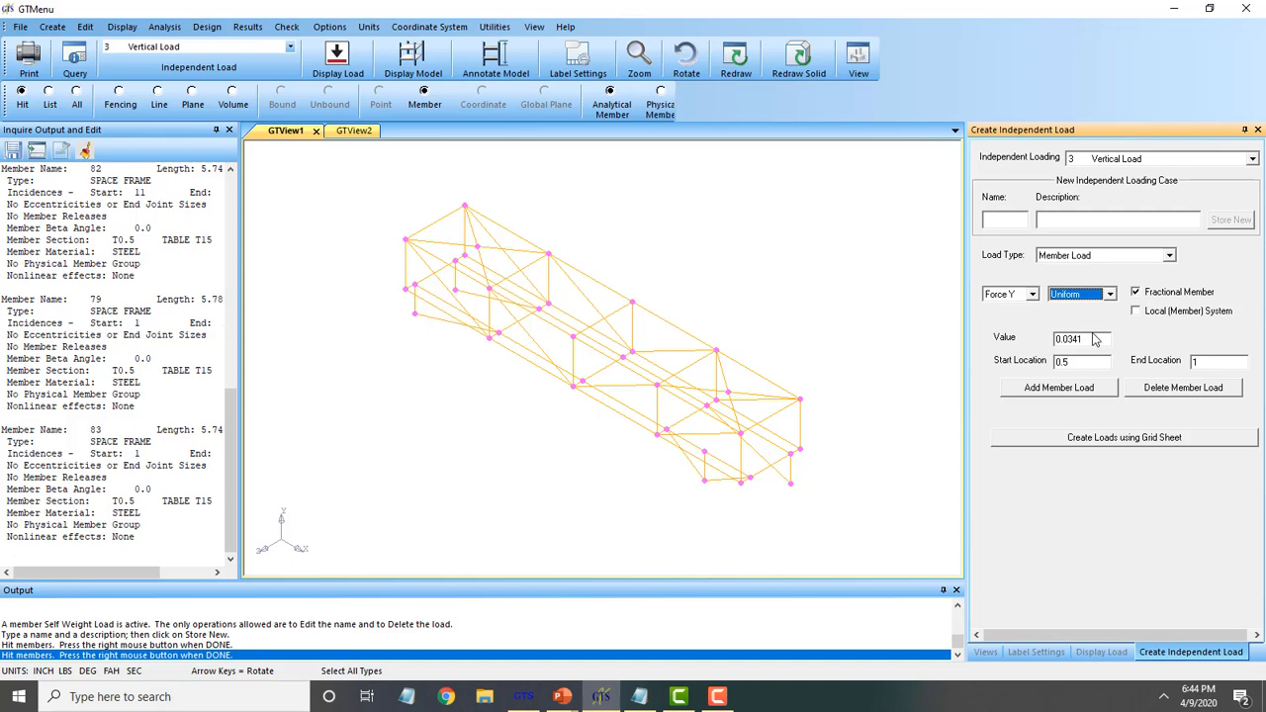
Set the uniform load value to -0.0682 with a fractional start location of 0.
left_click(1096, 339)
left_click_drag(1043, 317, 860, 206)
type("-0.")
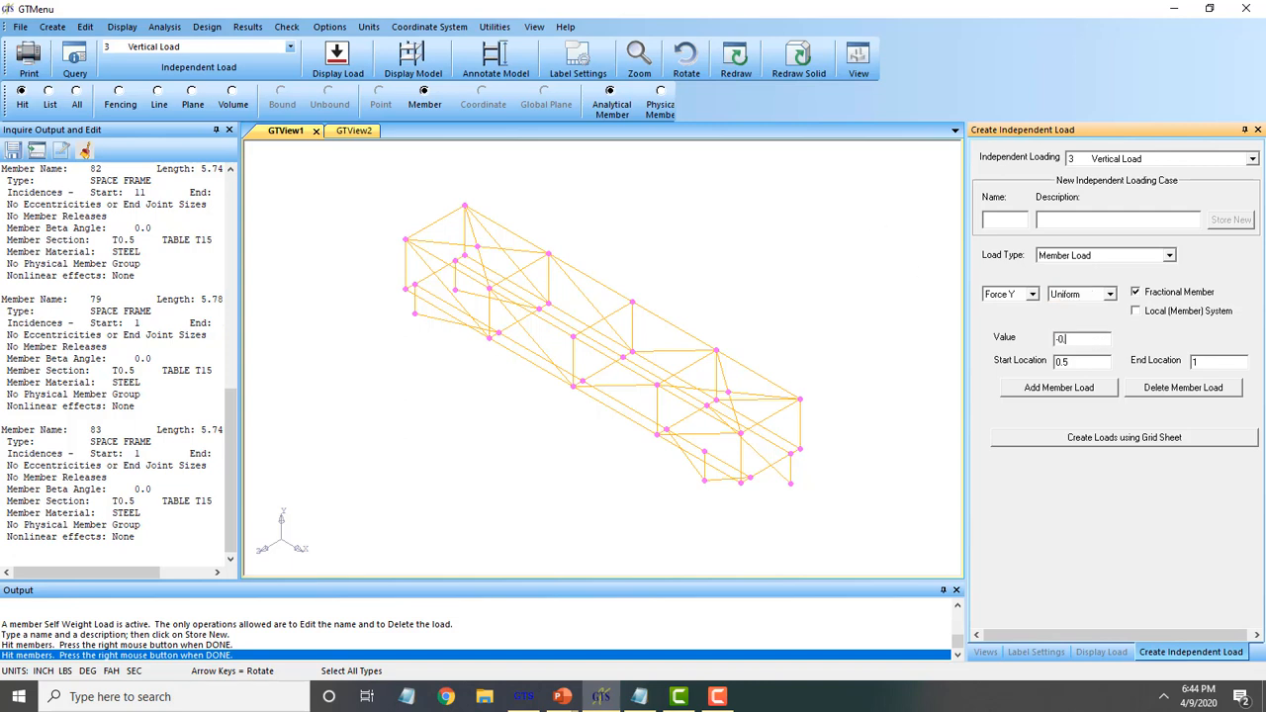
type("0682")
left_click(1078, 363)
left_click_drag(1093, 364, 967, 356)
type("0")
left_click(1216, 363)
Apply the uniform Force Y load of -0.0682 to the four inner longitudinal bottom members spanning the two middle bays.
left_click(1085, 391)
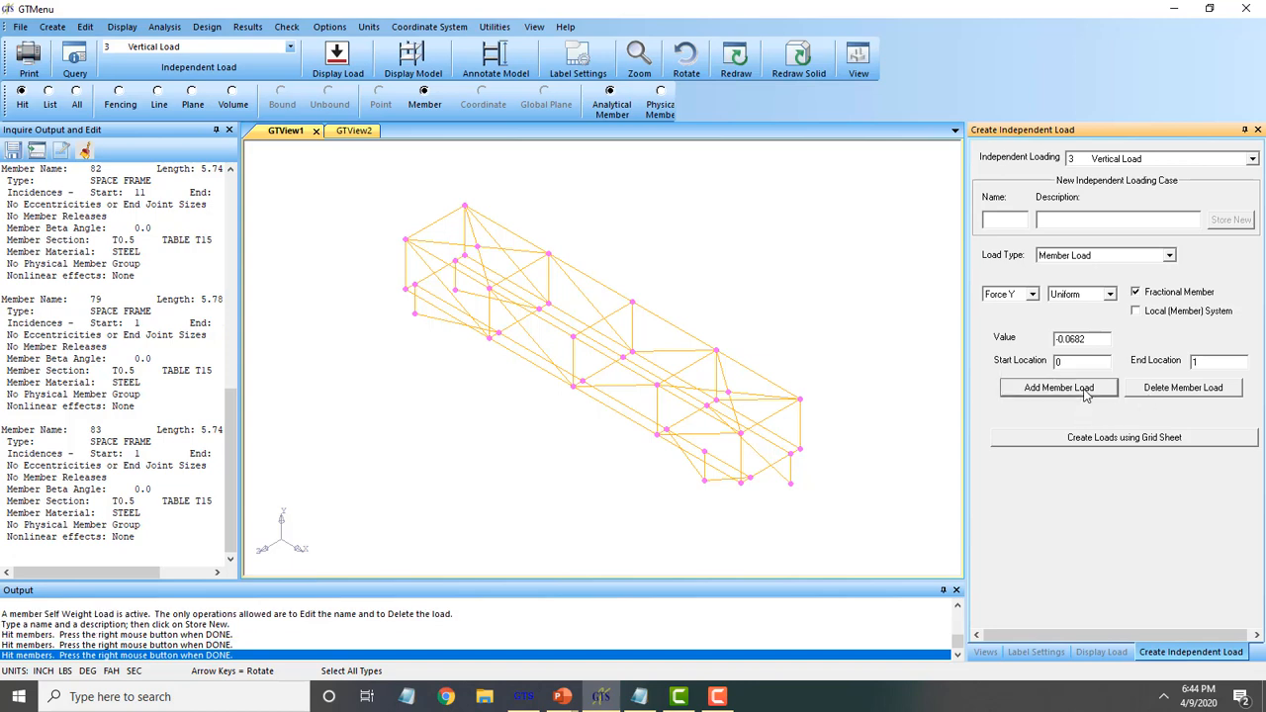
left_click(609, 395)
left_click(527, 350)
left_click(570, 326)
left_click(644, 372)
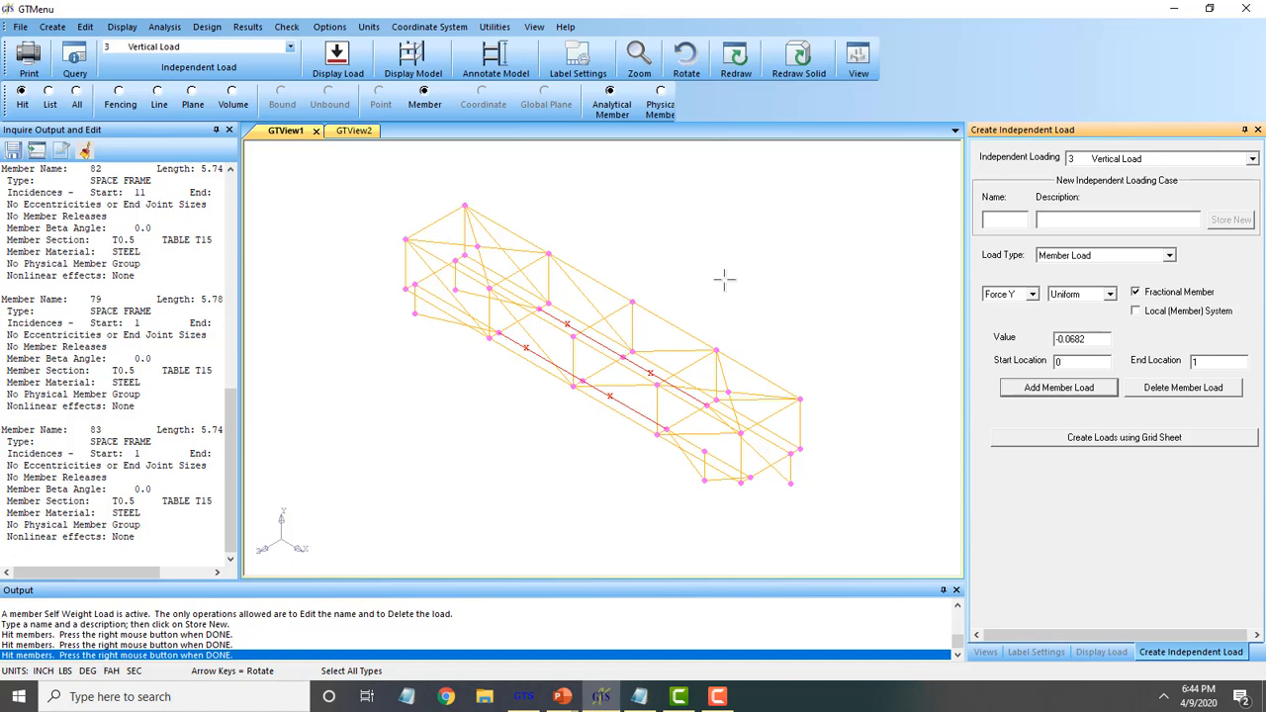
right_click(772, 256)
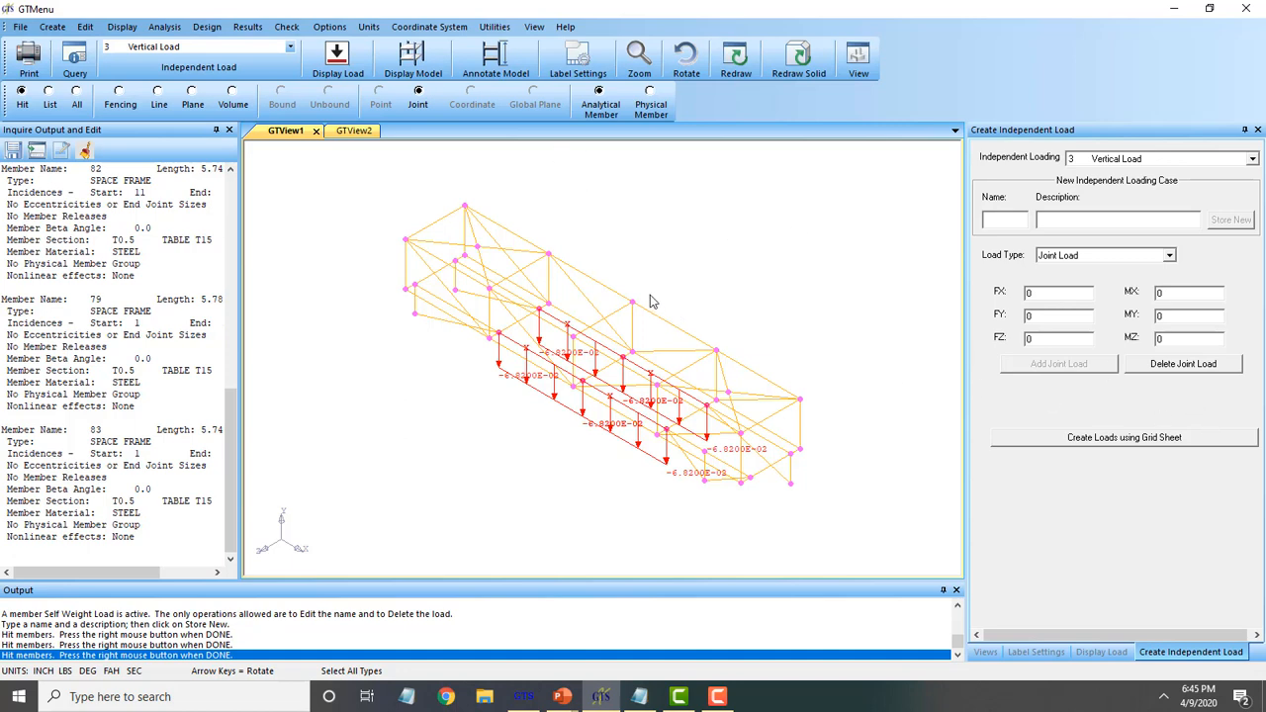
Define a dependent load named 101 with the description SELFWEIGHT + LATERAL LOAD, copying the description text before storing it.
left_click(59, 29)
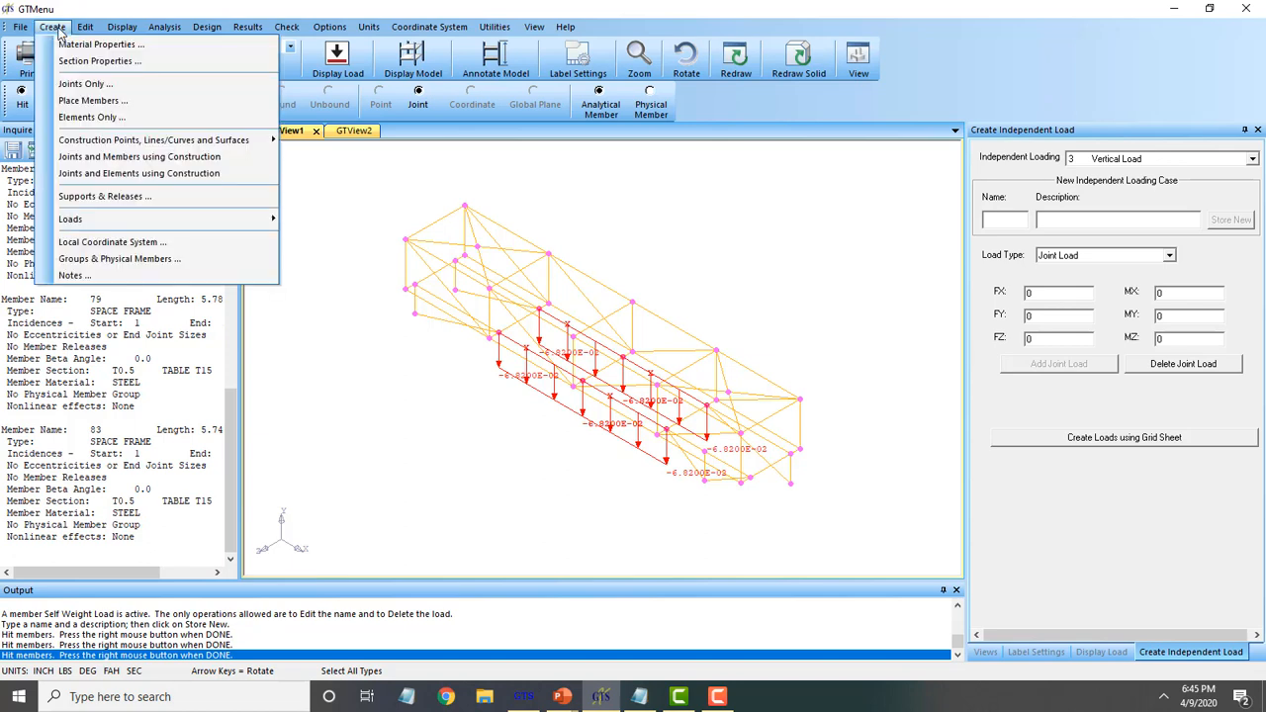
mouse_move(139, 219)
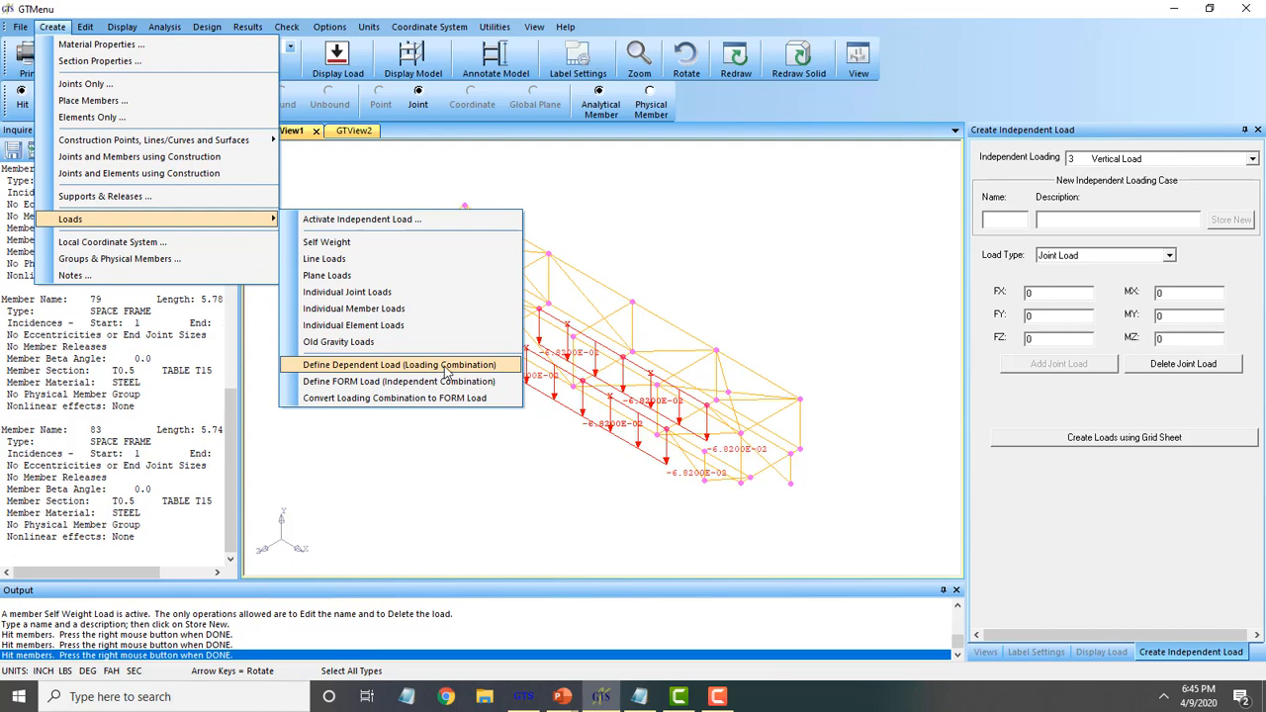
left_click(446, 367)
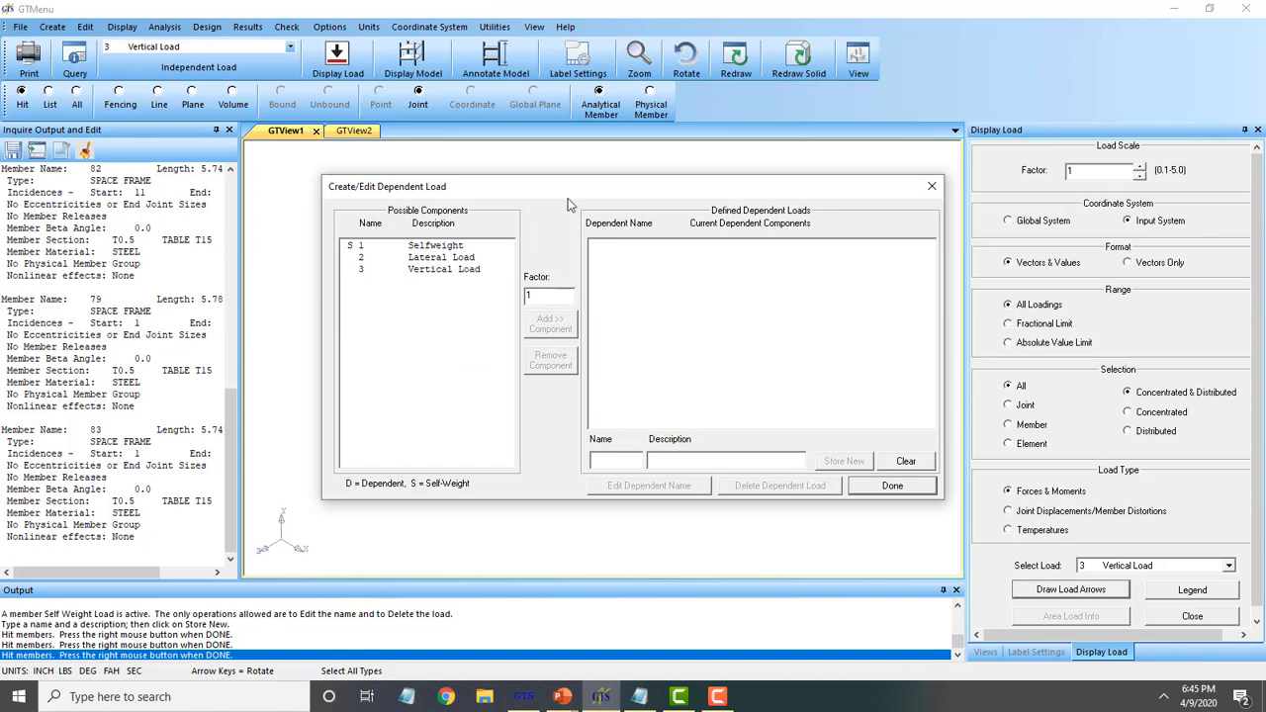
left_click(618, 463)
type("101")
left_click(700, 460)
type("SELFT")
key("BackSpace")
type("FWEIGHT +")
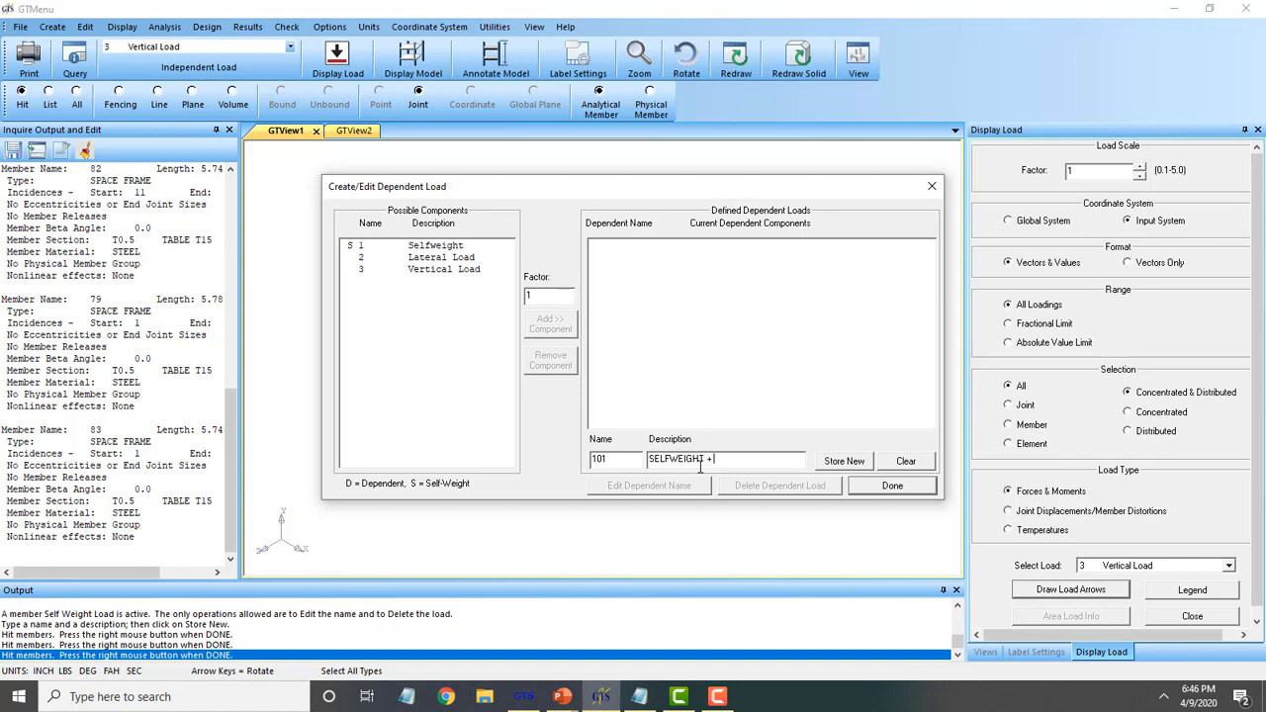
type(" LATERAL LOAD")
left_click_drag(780, 457, 547, 429)
key("ctrl+c")
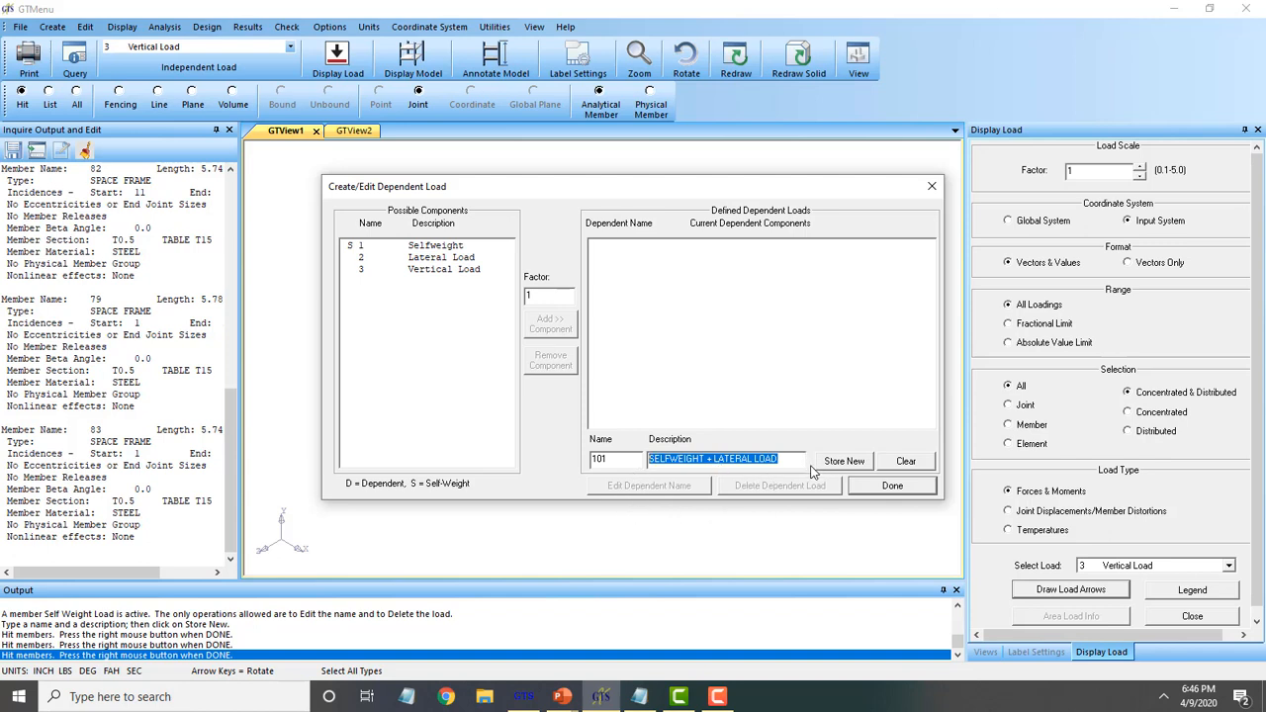
left_click(863, 470)
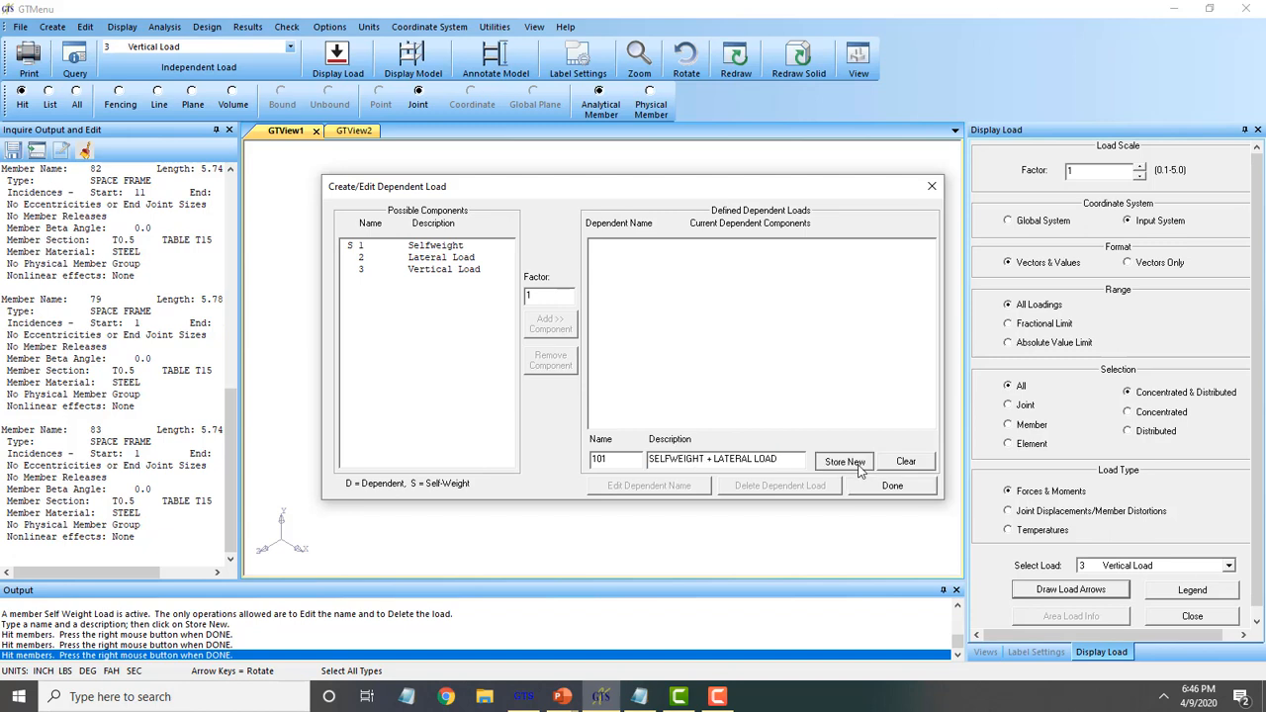
Add the Selfweight and Lateral Load cases to combination 101 with a factor of 1.
left_click(454, 246)
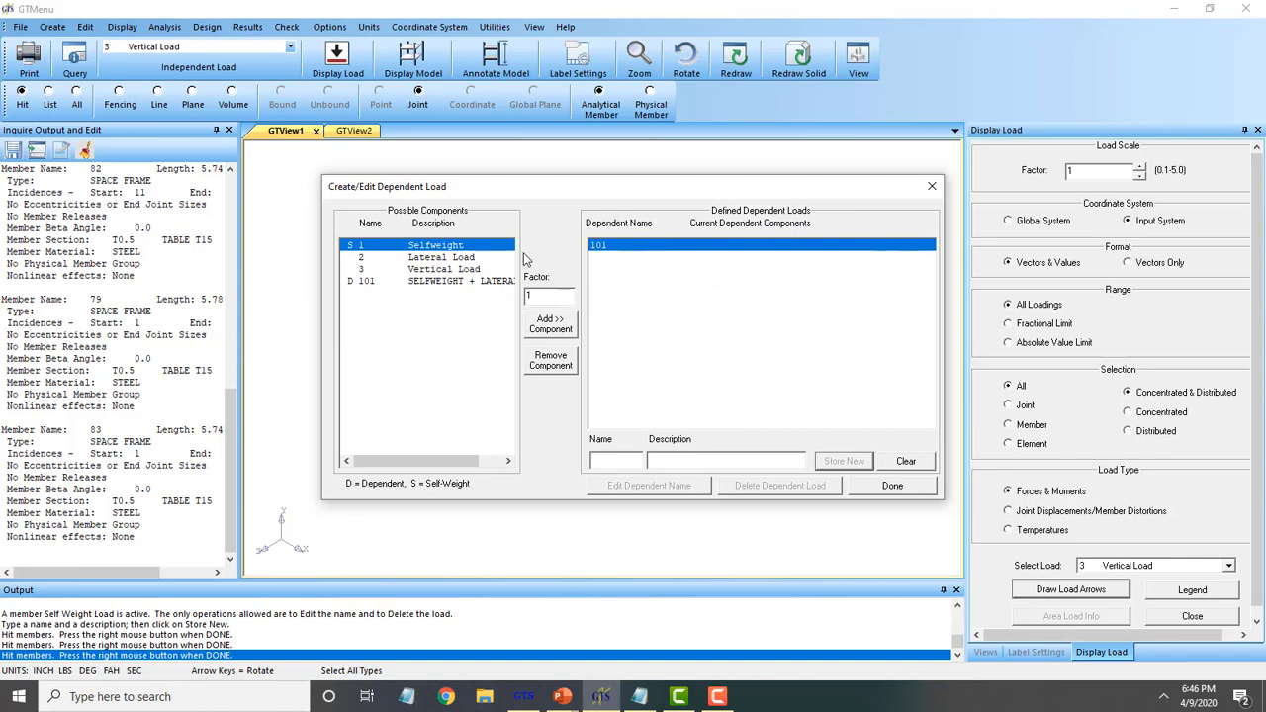
left_click(465, 259)
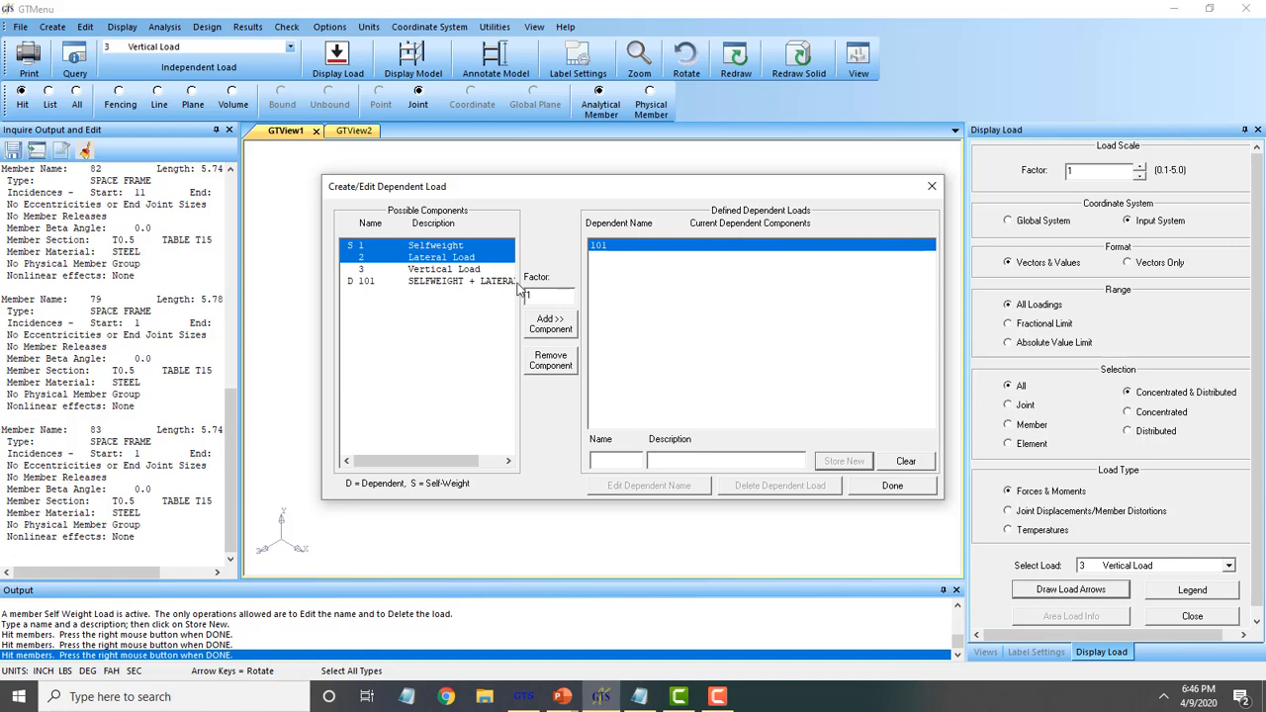
left_click(549, 323)
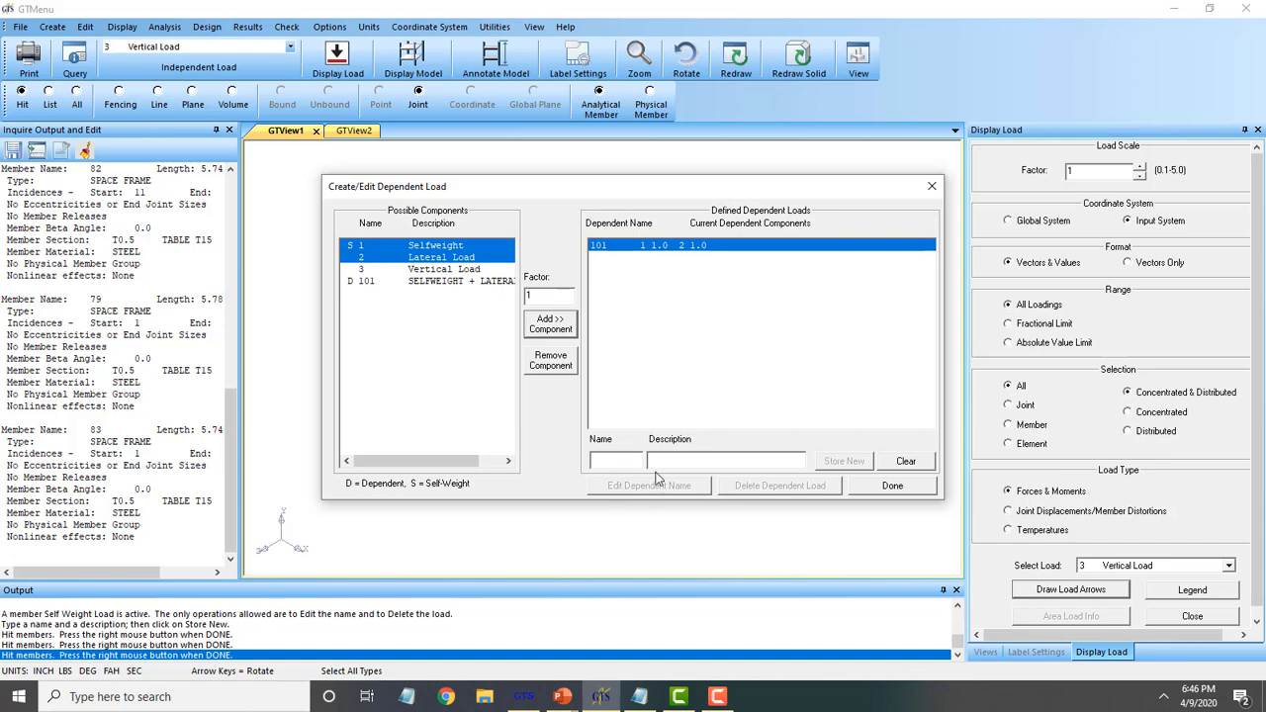
Define a second dependent load named 102 with the description SELFWEIGHT + VERTICAL LOAD, reusing the copied description text.
left_click(618, 463)
type("102")
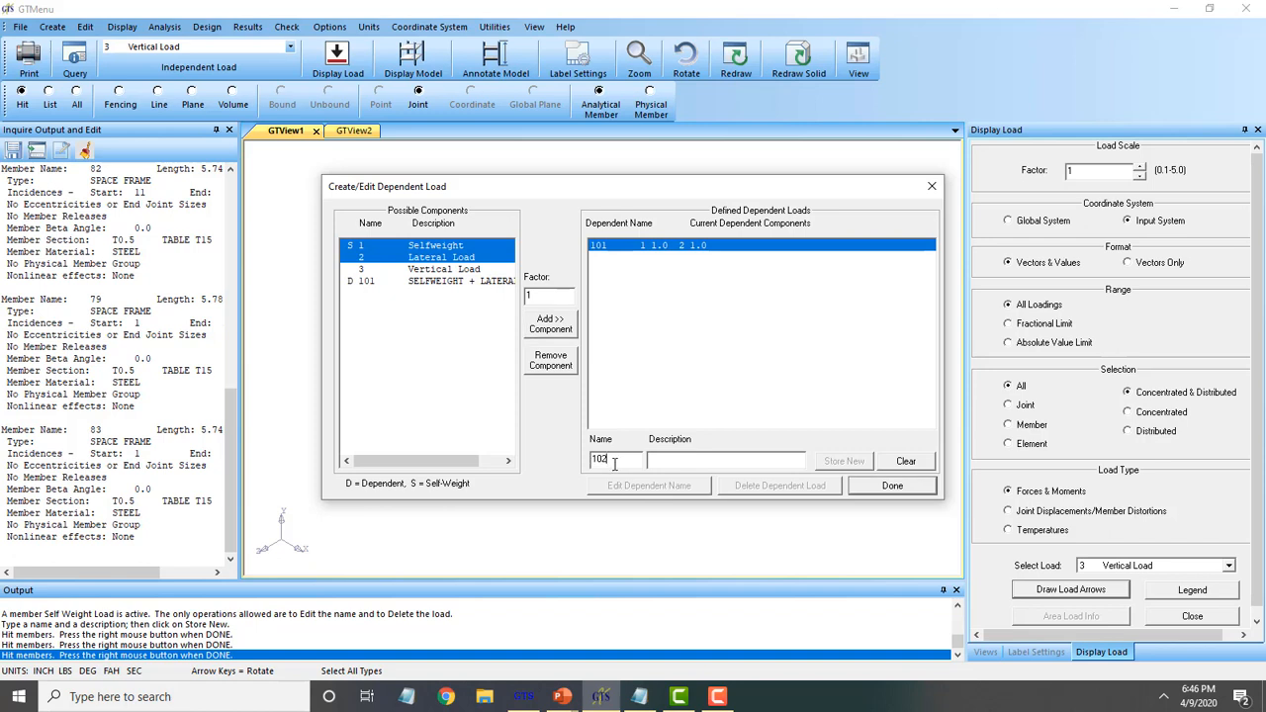
left_click(769, 460)
key("ctrl+v")
double_click(732, 459)
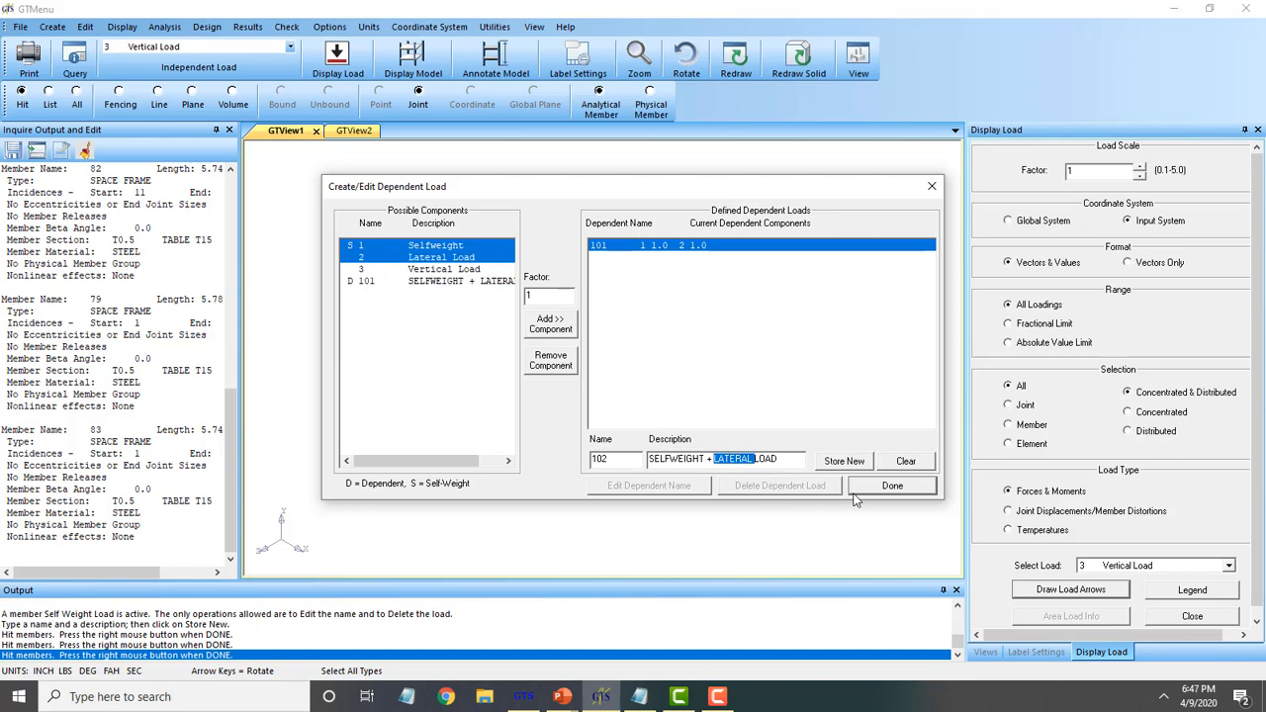
type("Ver")
key("BackSpace")
key("BackSpace")
type("ERTICAL")
left_click(859, 462)
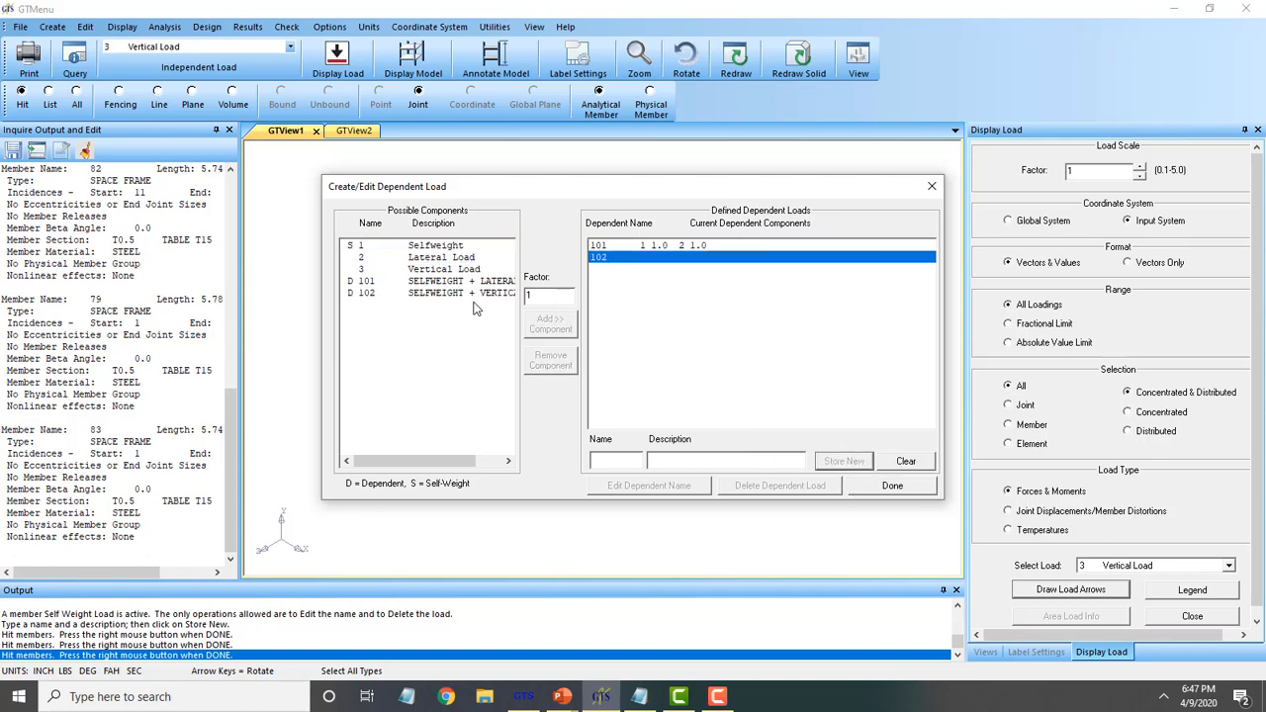
Add the Selfweight and Vertical Load cases to combination 102 with a factor of 1 and finish the dependent load definitions.
left_click(458, 248)
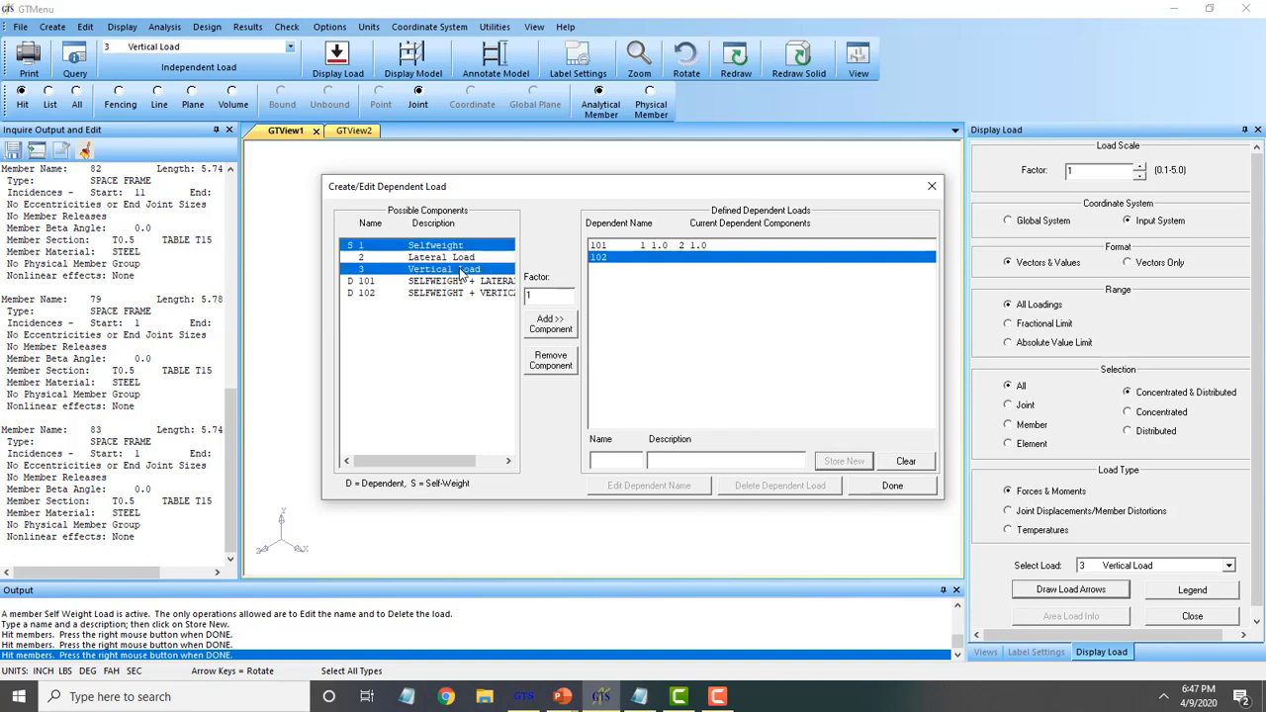
left_click(462, 269, "ctrl")
left_click(550, 324)
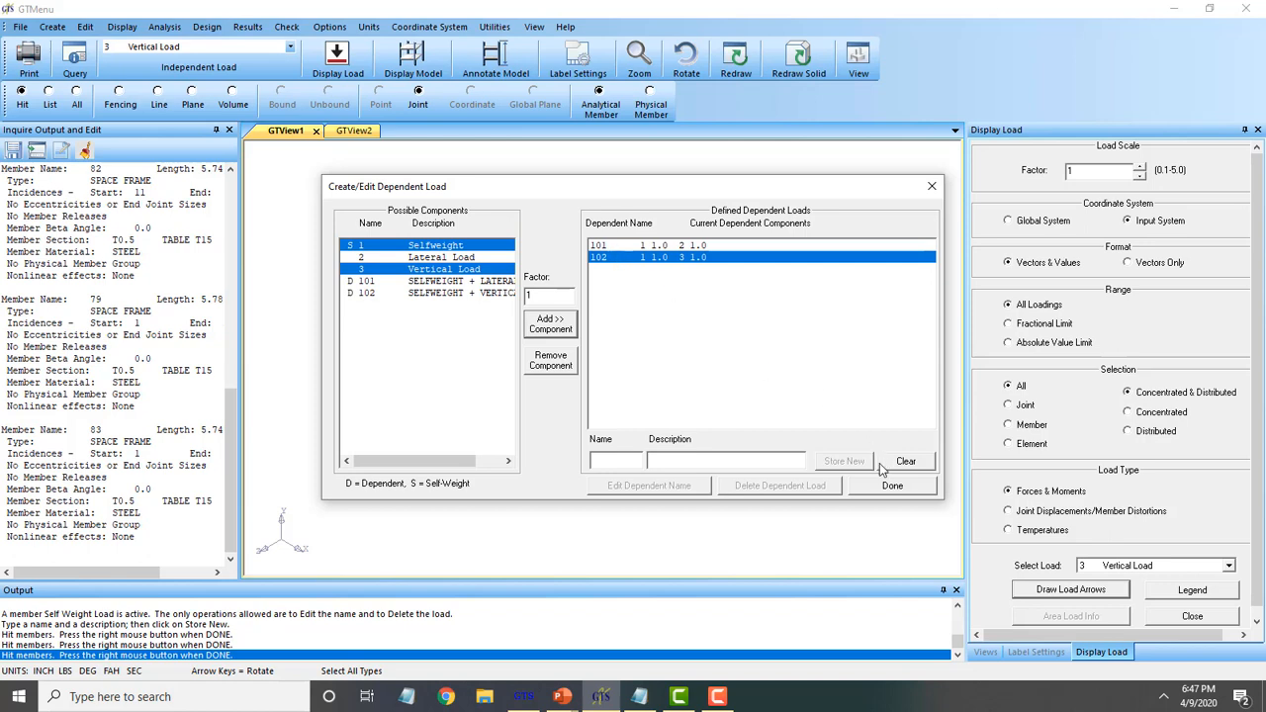
left_click(893, 486)
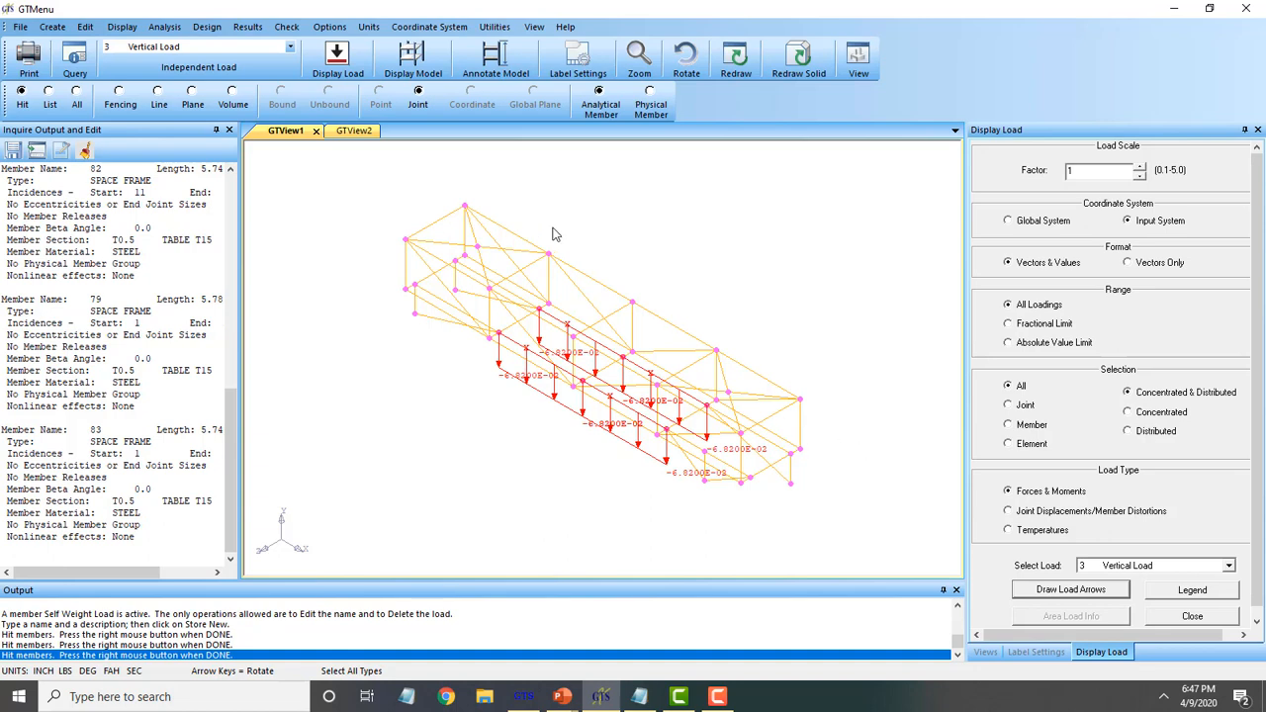
Run the standard linear stiffness analysis, committing the model changes, and close the output monitor.
left_click(164, 27)
mouse_move(183, 61)
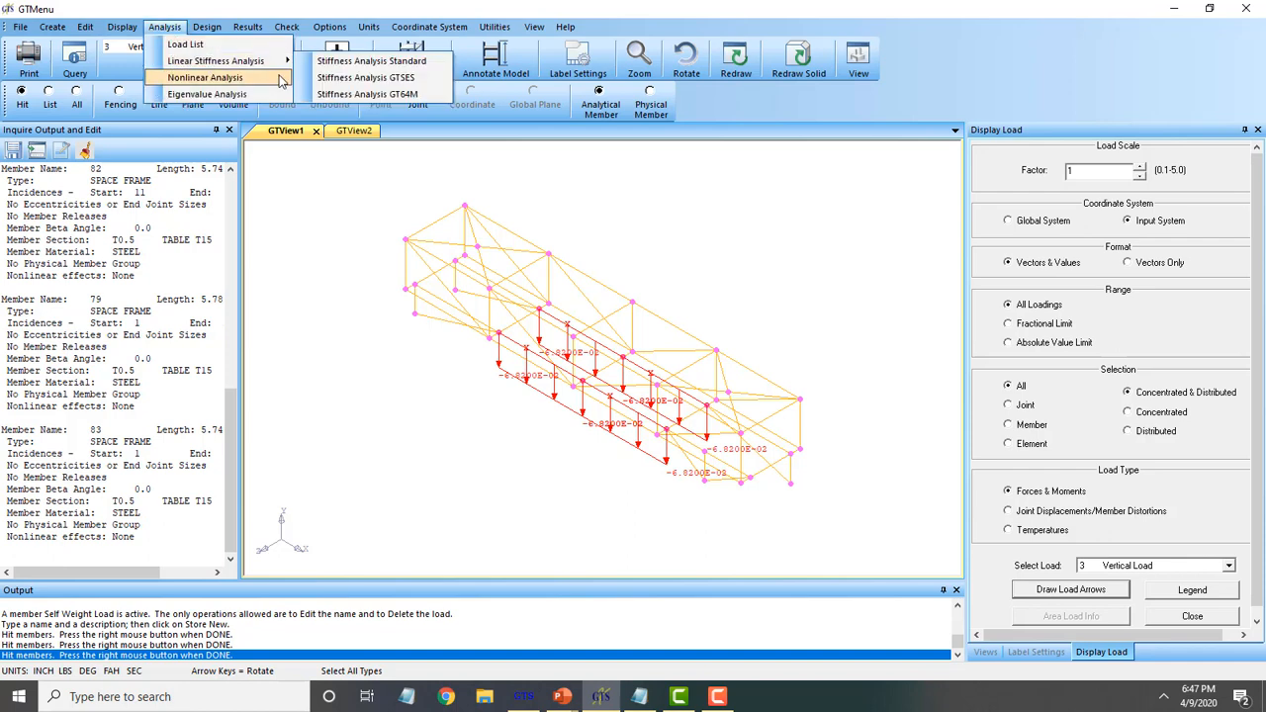
left_click(347, 65)
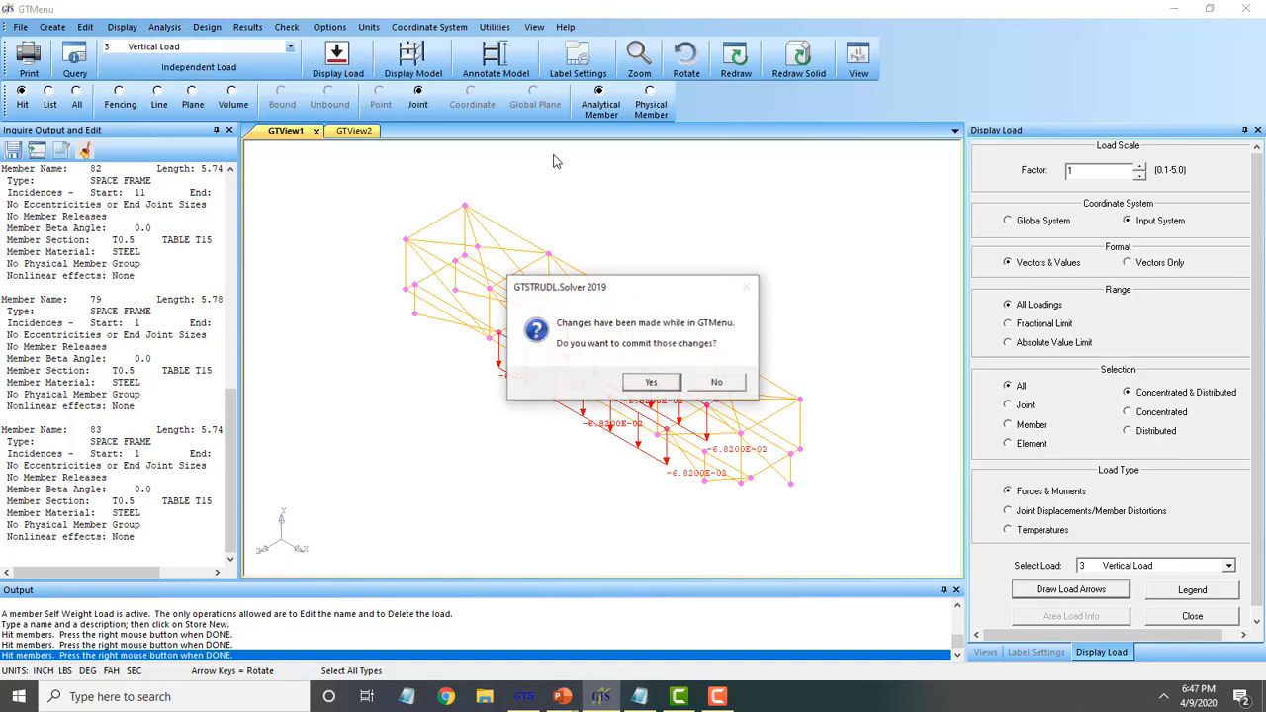
left_click(674, 395)
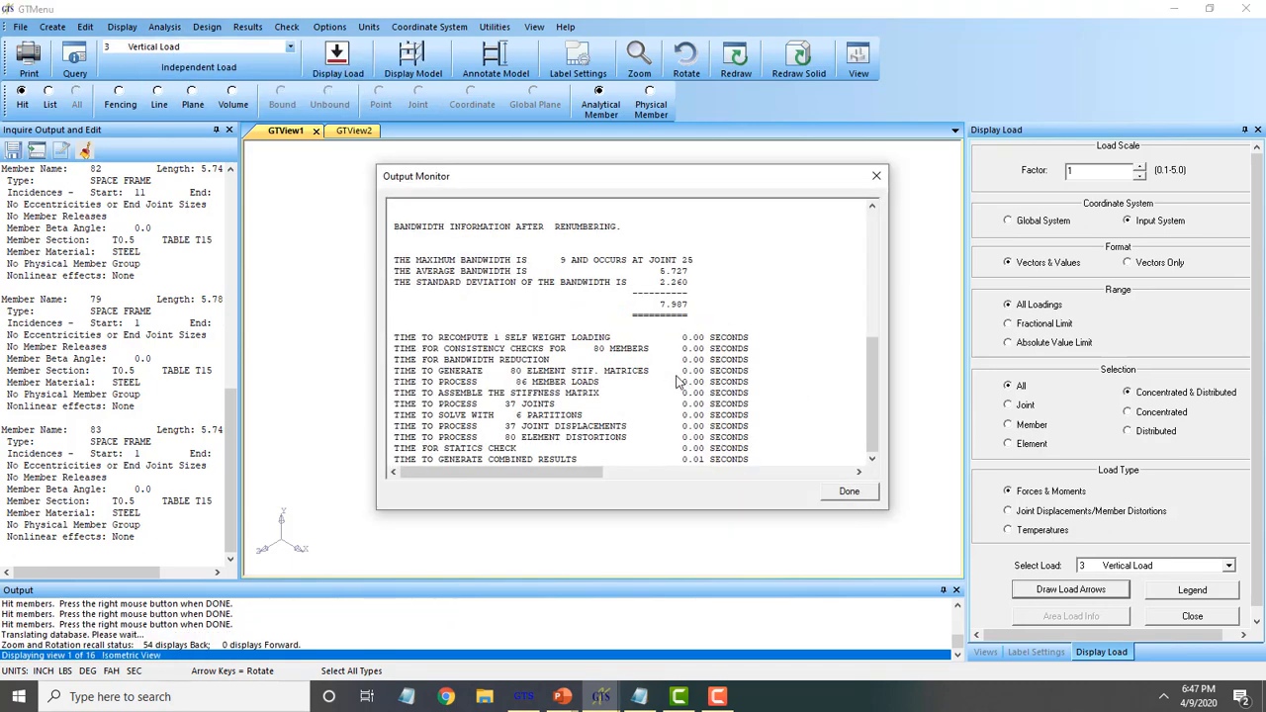
left_click(849, 491)
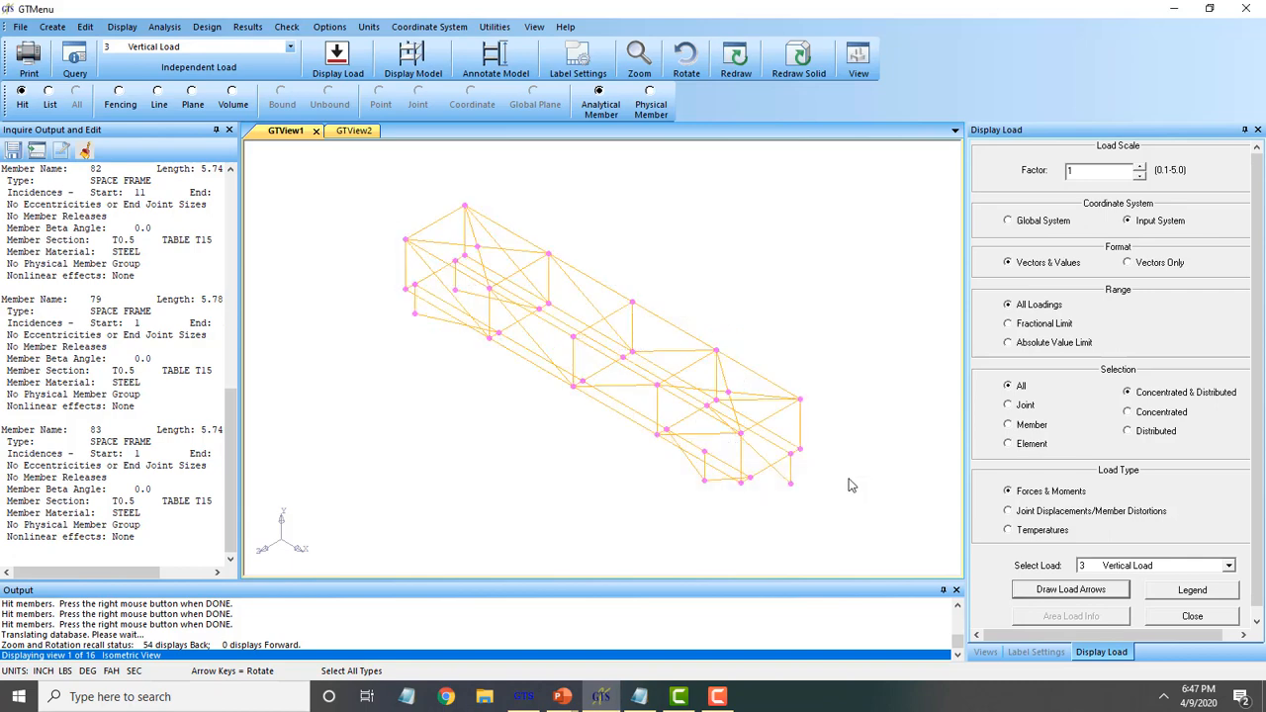